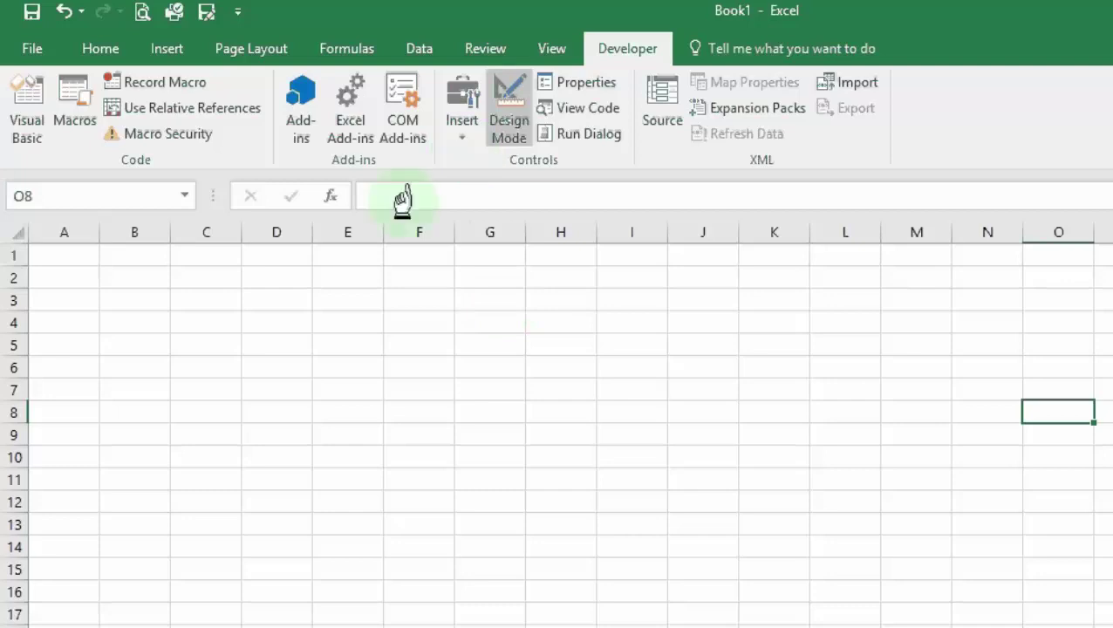
- Insert an ActiveX command button from the Developer controls and draw it over cells F3:H4
{"action": "left_click", "coordinate": [454, 124]}
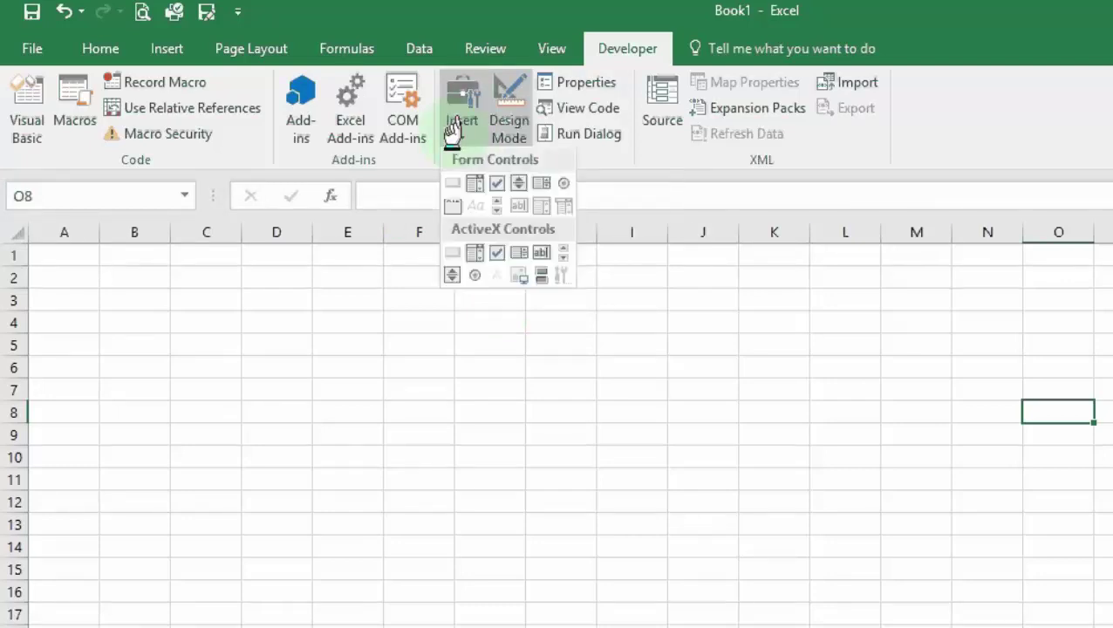
{"action": "left_click", "coordinate": [448, 253]}
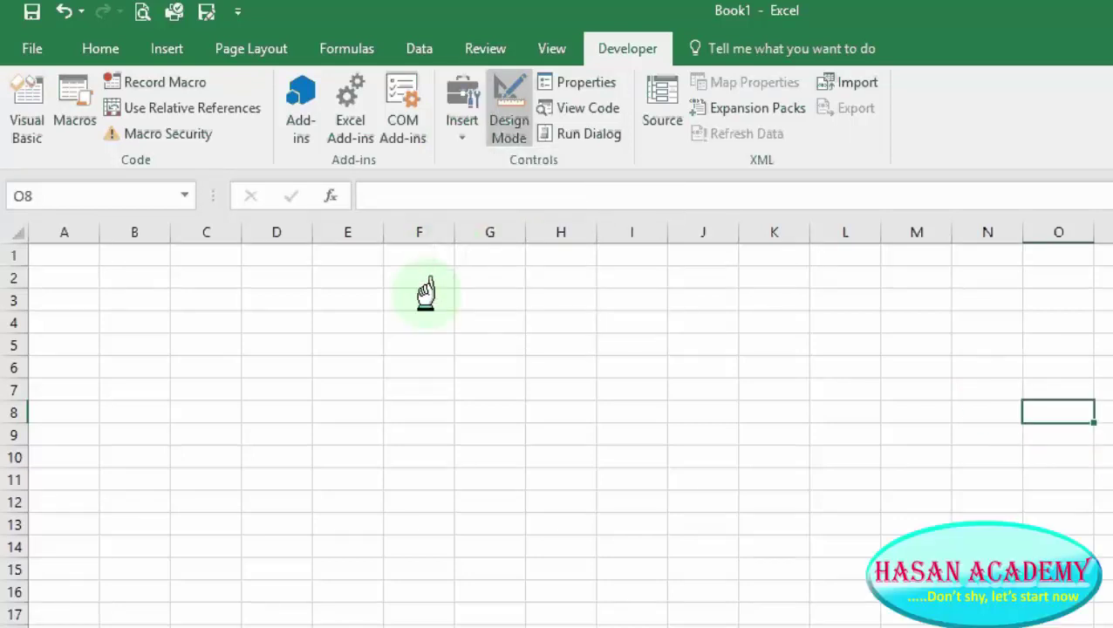
{"action": "left_click_drag", "start_coordinate": [425, 292], "coordinate": [571, 337]}
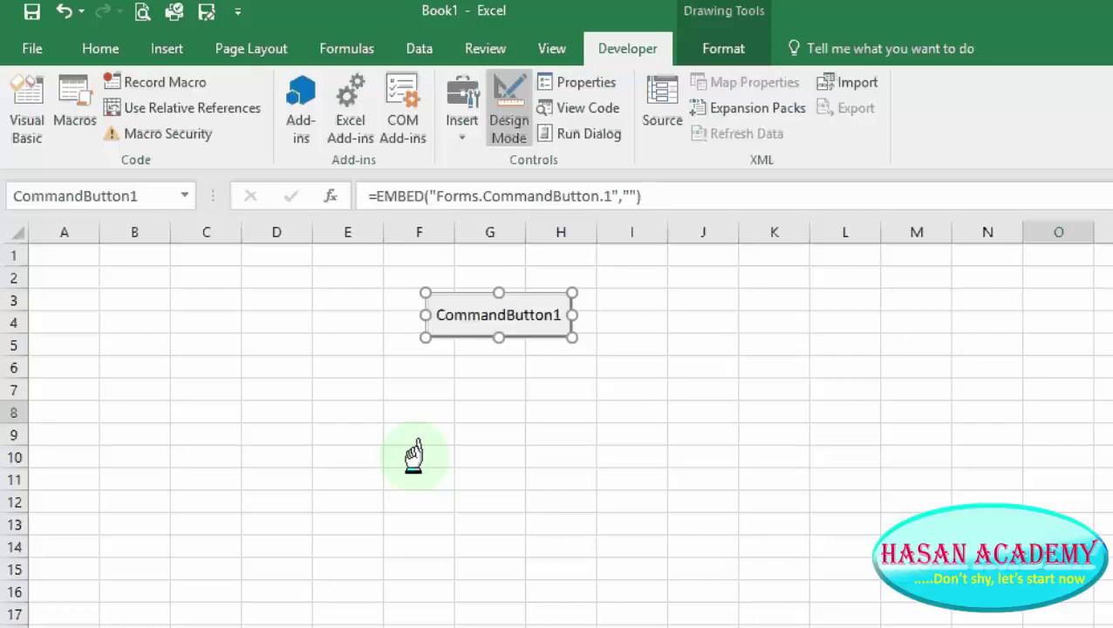
- Enter 12 in cell A1, discarding a stray entry typed into A2
{"action": "left_click", "coordinate": [427, 458]}
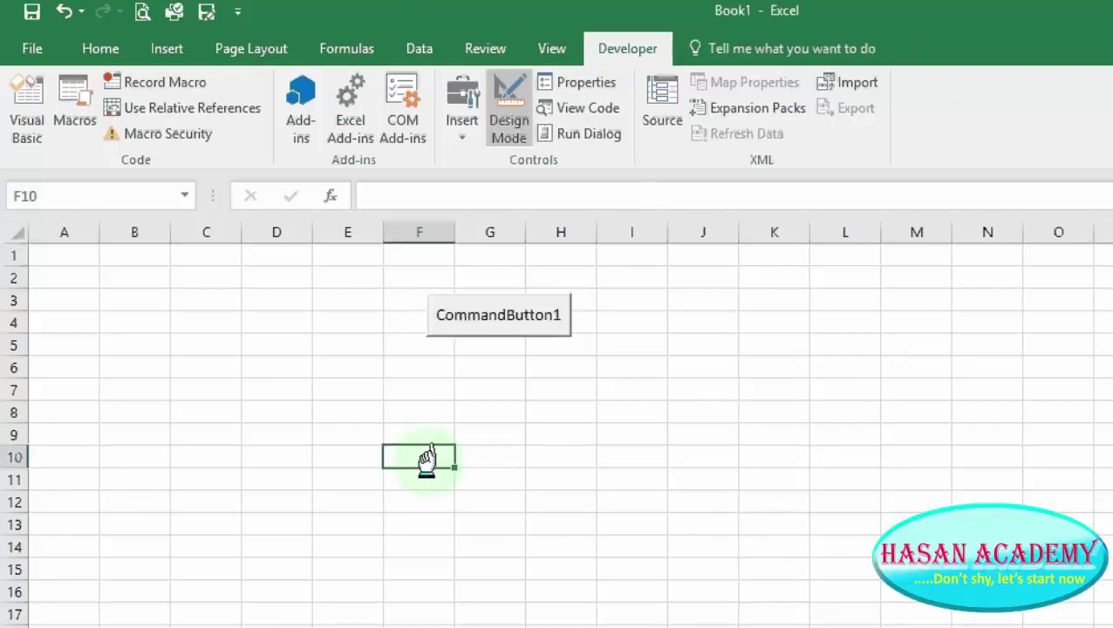
{"action": "left_click", "coordinate": [58, 275]}
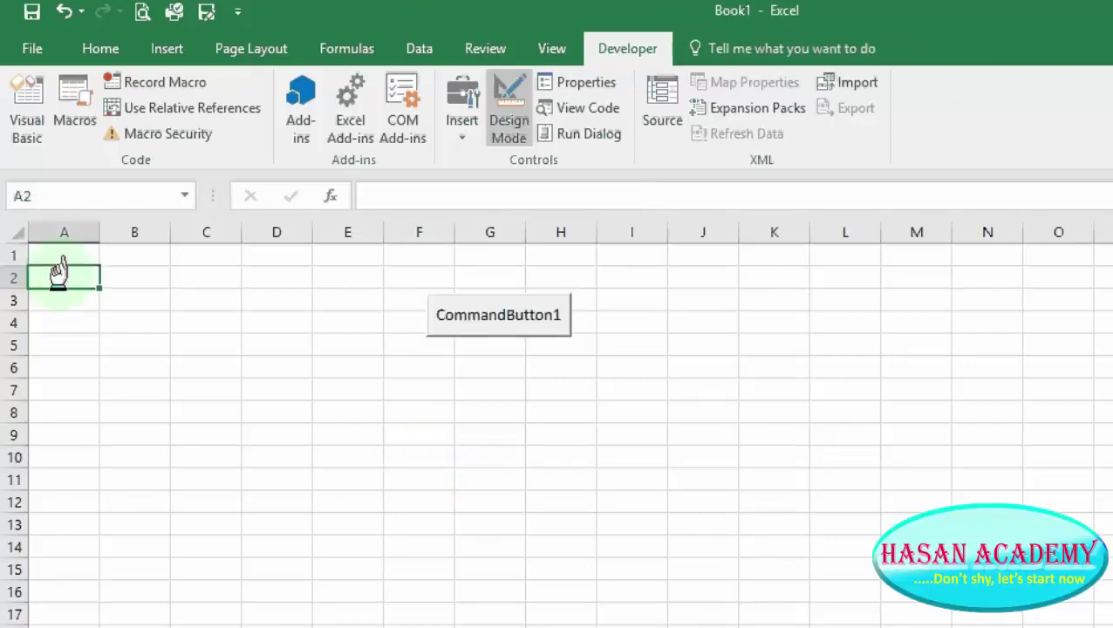
{"action": "type", "text": "><"}
{"action": "key", "text": "Escape"}
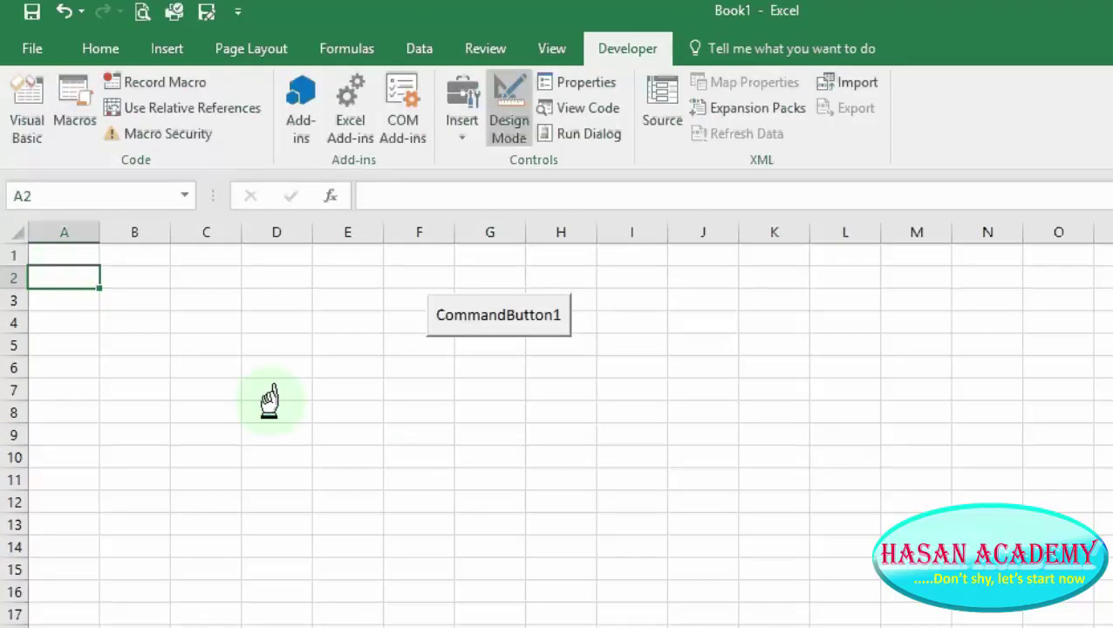
{"action": "key", "text": "Up"}
{"action": "type", "text": "1"}
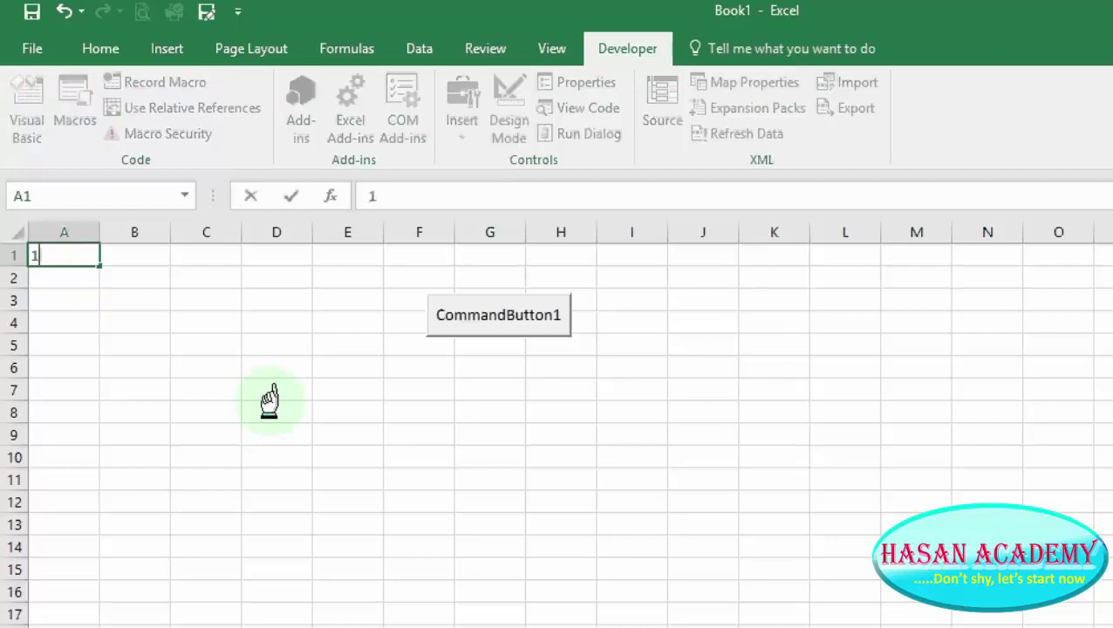
{"action": "type", "text": "2"}
{"action": "key", "text": "Return"}
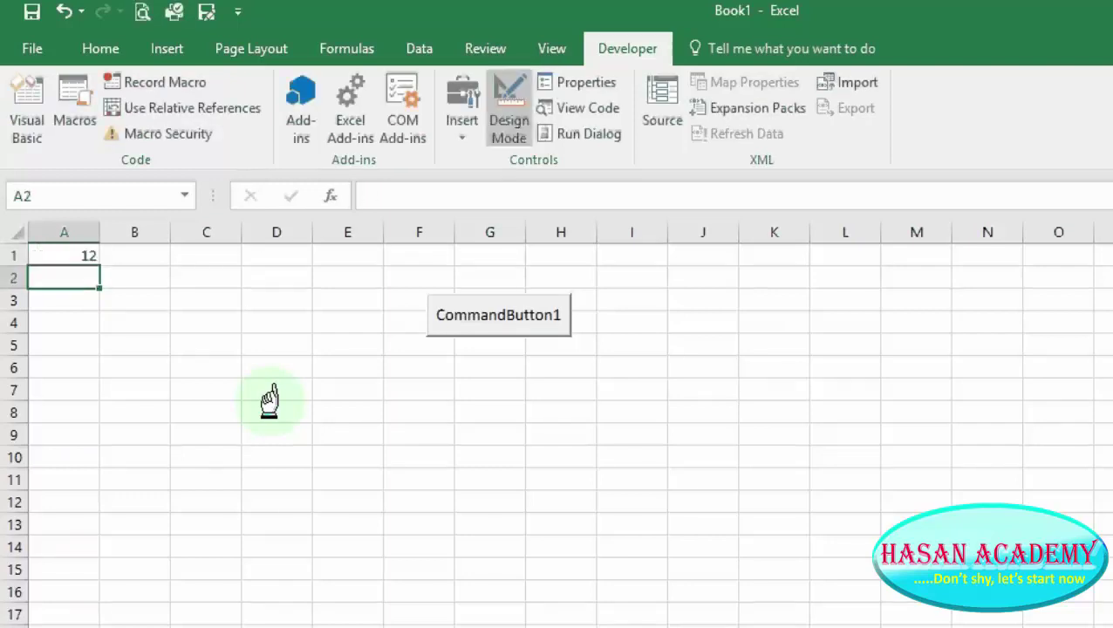
- Enter 14 in cell B1 and move the selection back to A1
{"action": "key", "text": "Right"}
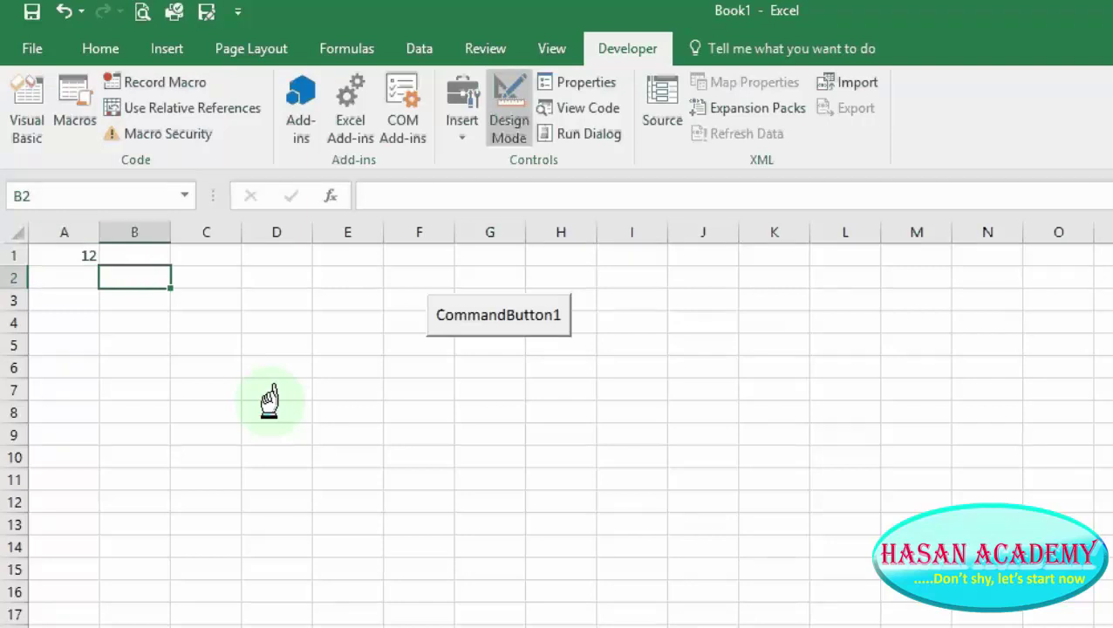
{"action": "key", "text": "Up"}
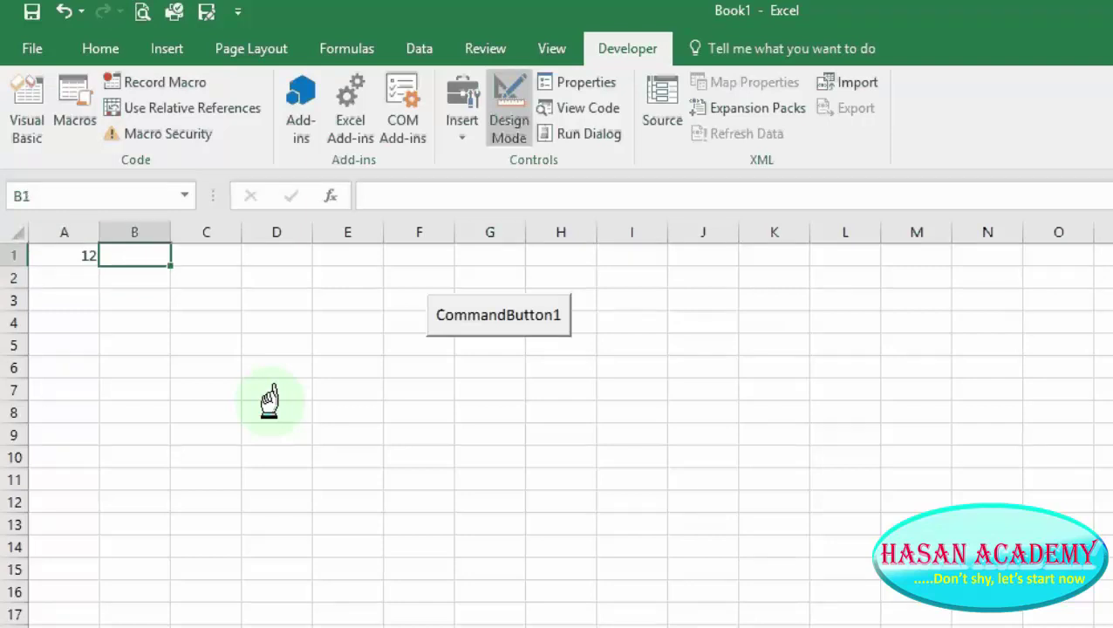
{"action": "type", "text": "14"}
{"action": "key", "text": "Tab"}
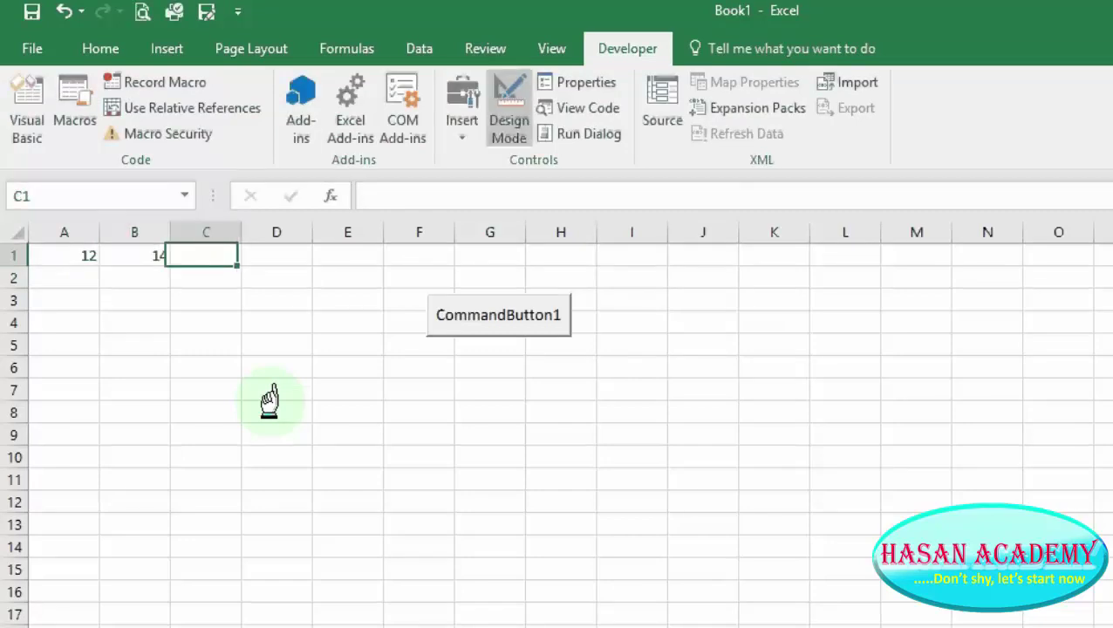
{"action": "key", "text": "Left"}
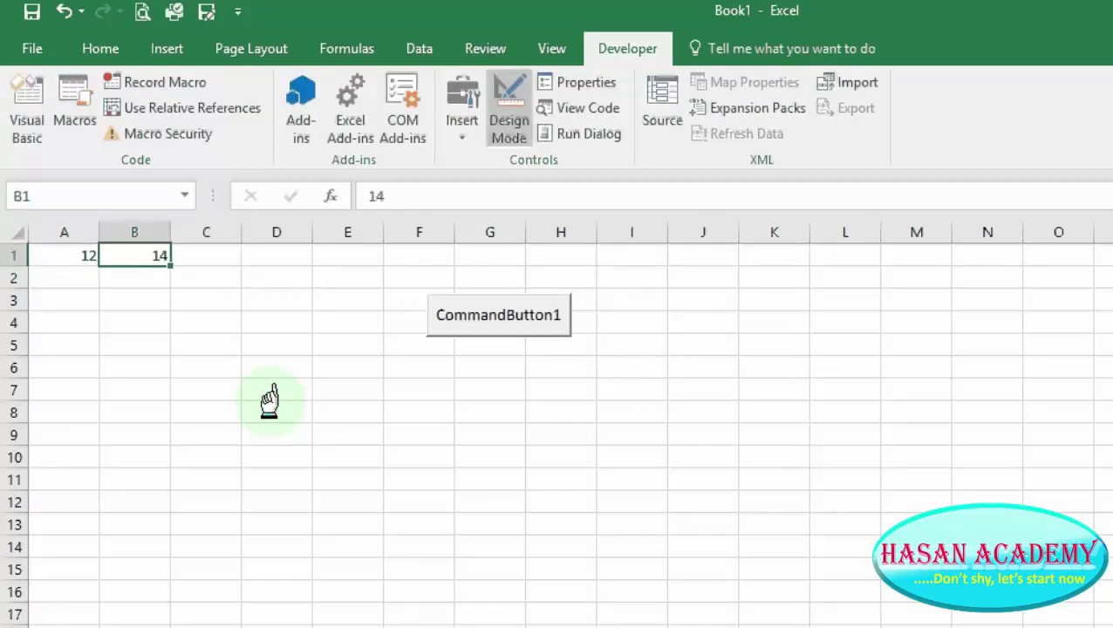
{"action": "key", "text": "Left"}
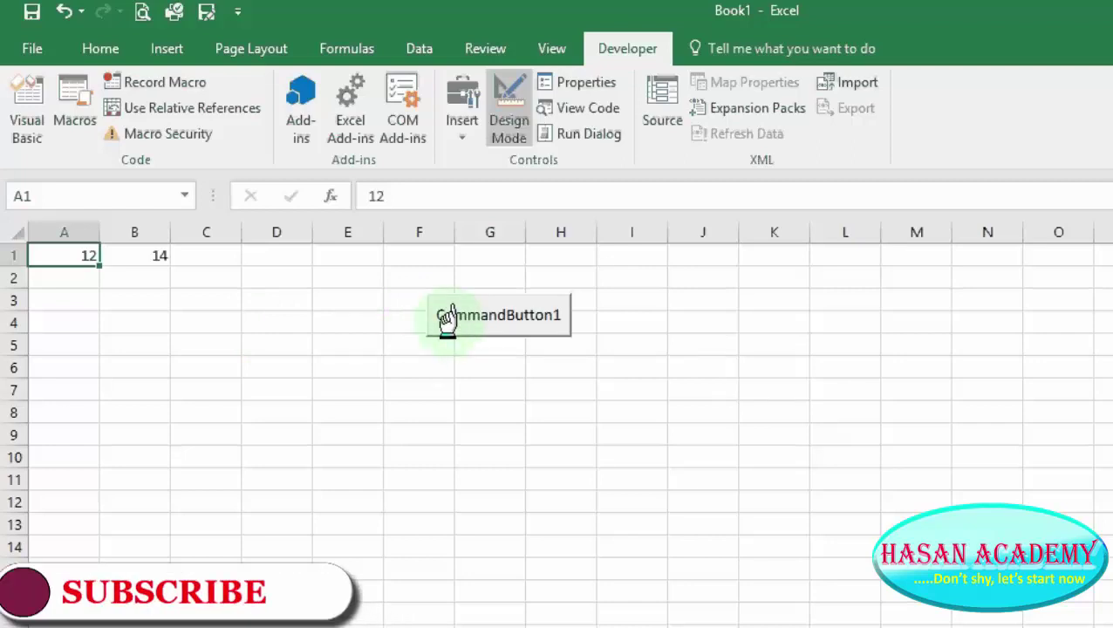
- Open Sheet1's empty CommandButton1_Click procedure through the button's View Code option
{"action": "double_click", "coordinate": [447, 316]}
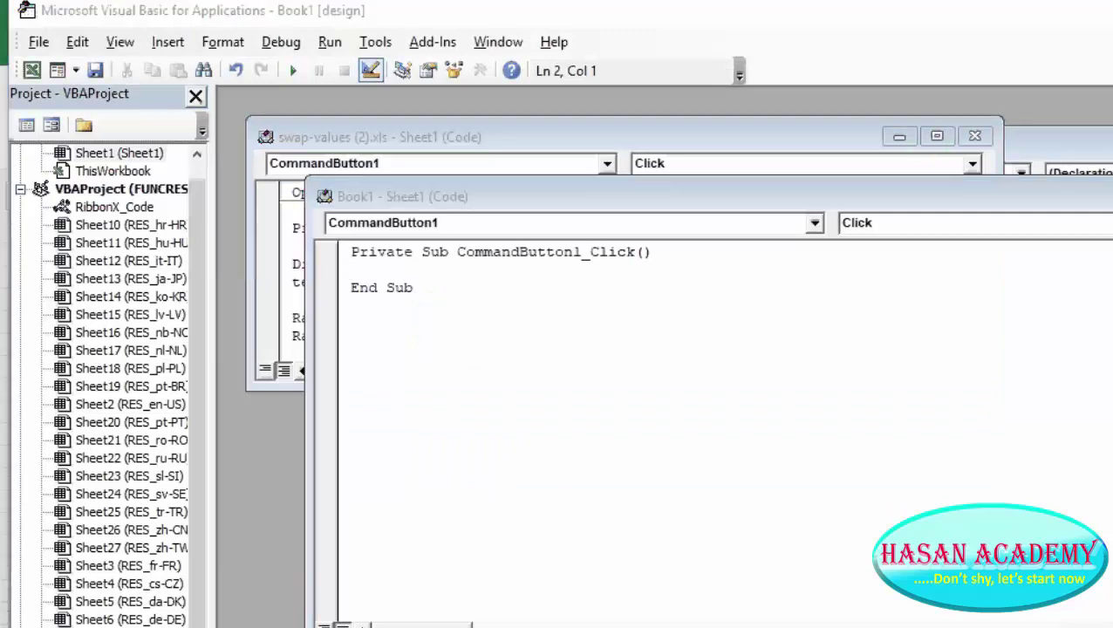
{"action": "key", "text": "alt+F11"}
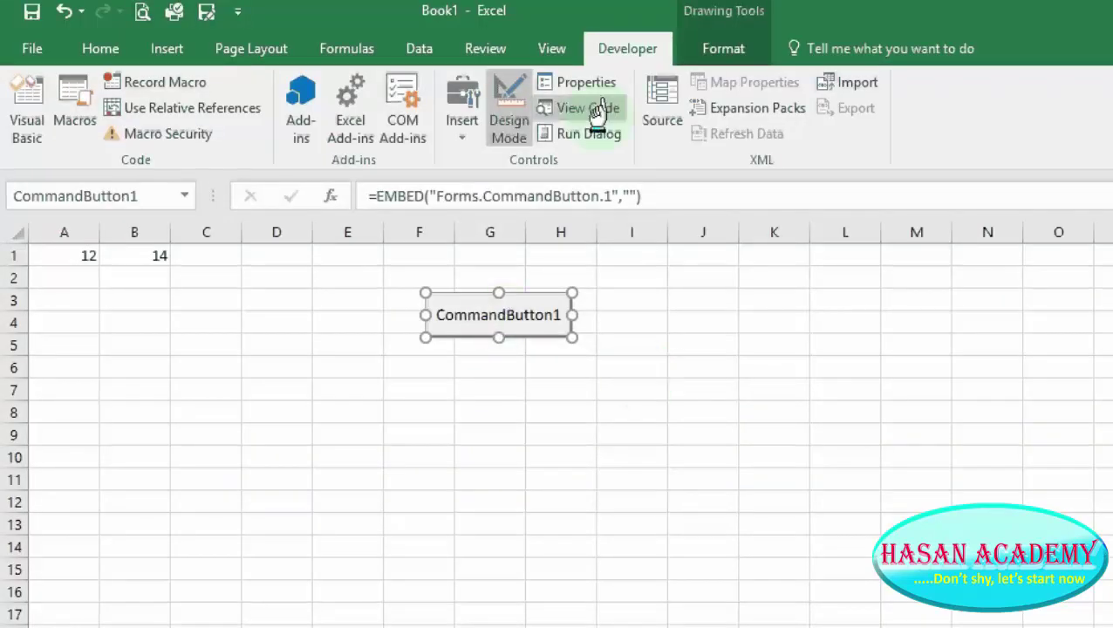
{"action": "left_click", "coordinate": [14, 121]}
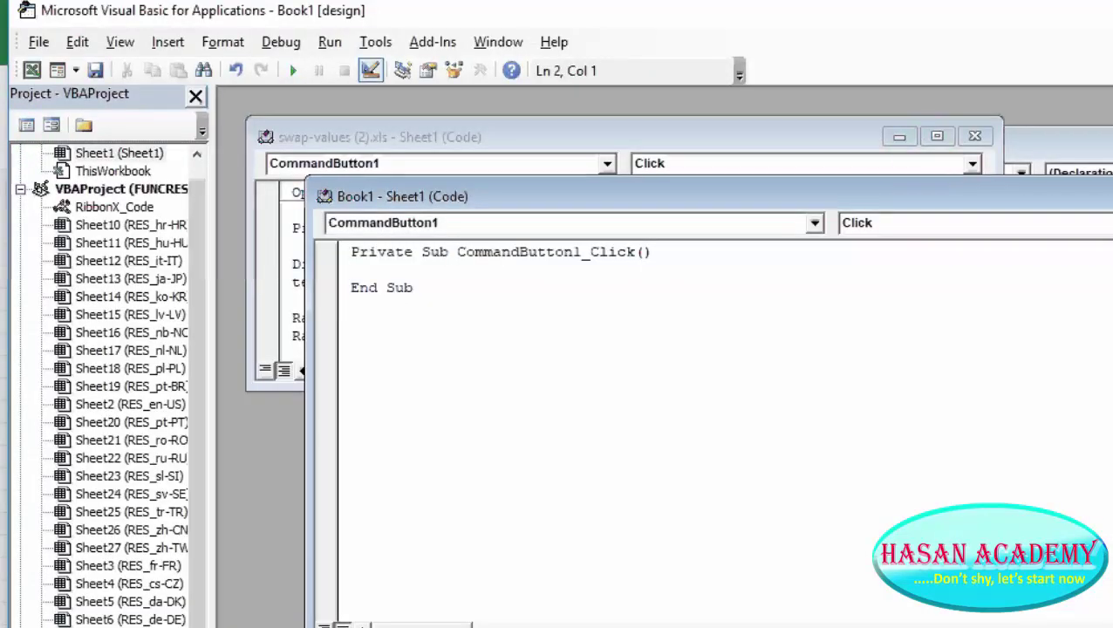
{"action": "key", "text": "alt+F11"}
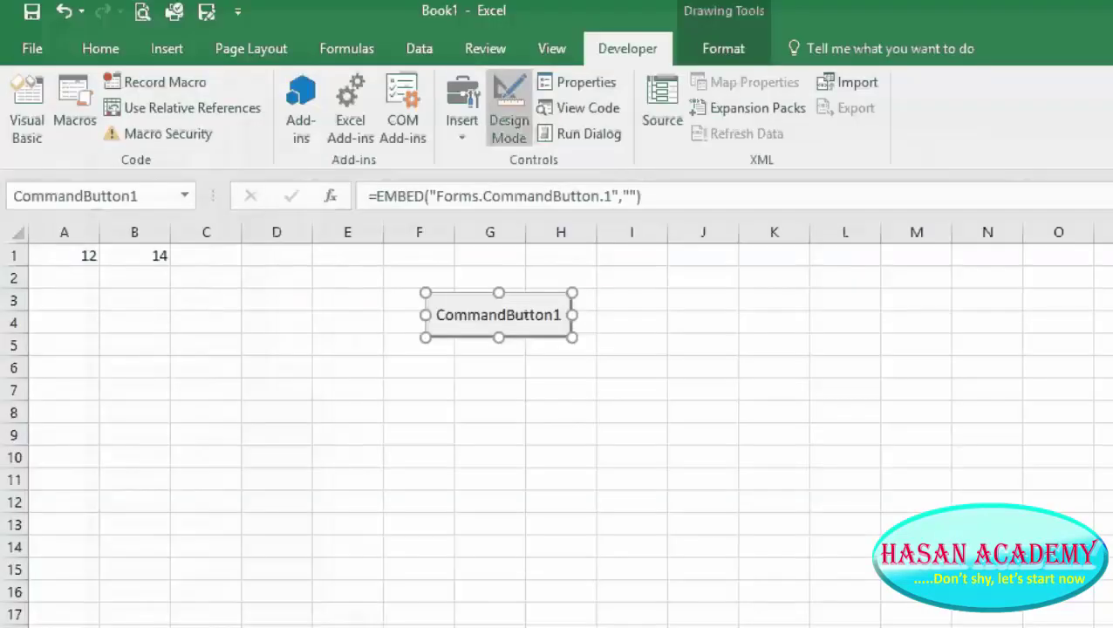
{"action": "left_click", "coordinate": [568, 109]}
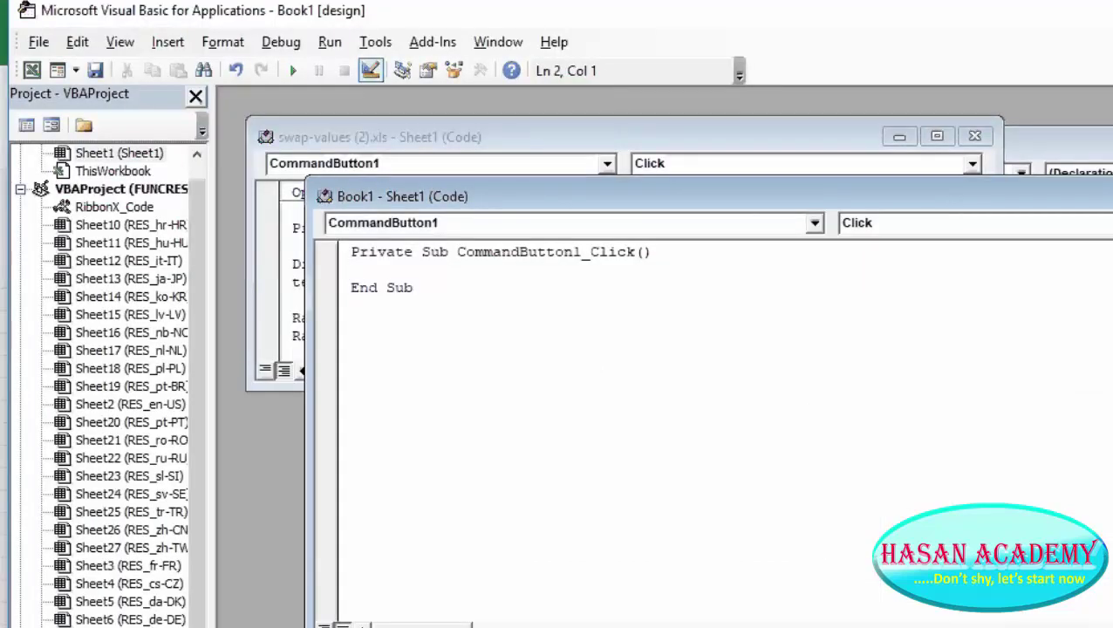
{"action": "key", "text": "alt+F11"}
{"action": "left_click", "coordinate": [26, 109]}
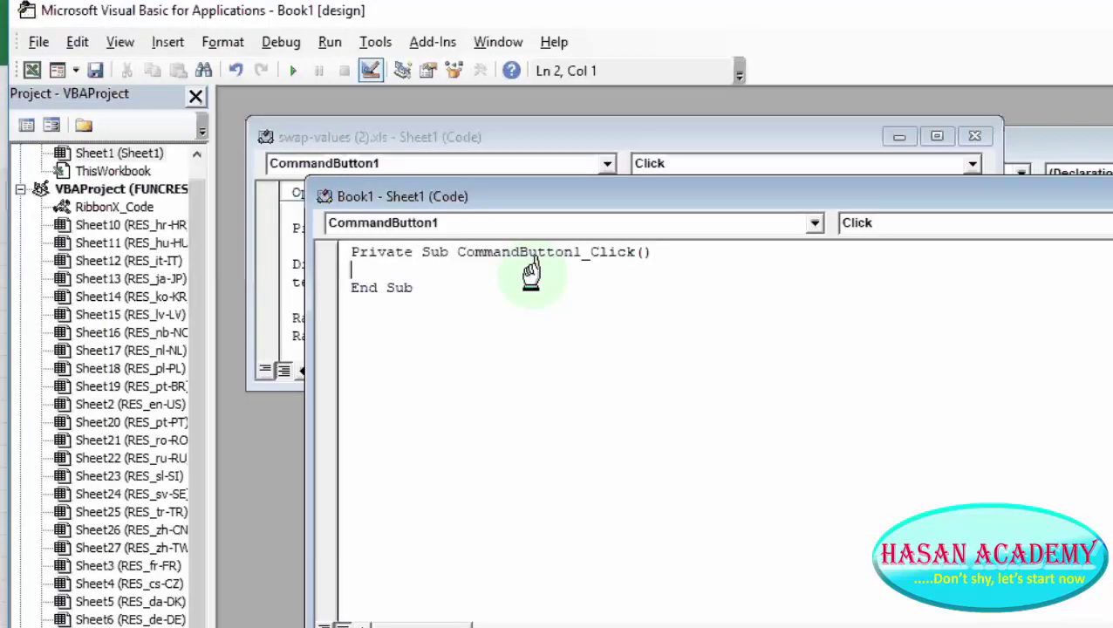
{"action": "key", "text": "alt+F11"}
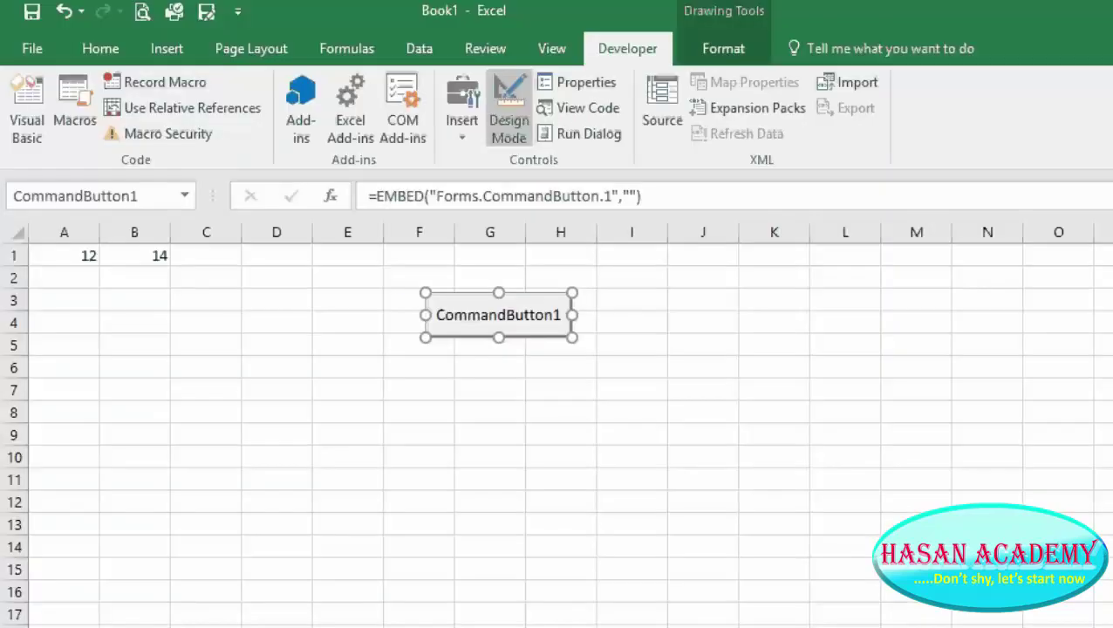
{"action": "right_click", "coordinate": [516, 305]}
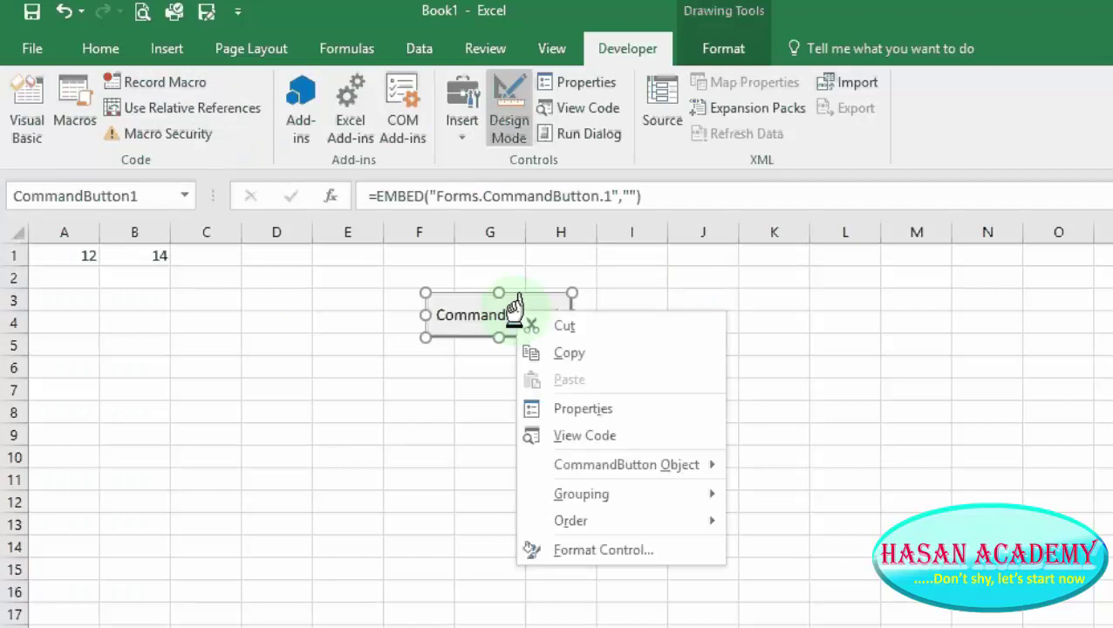
{"action": "left_click", "coordinate": [541, 436]}
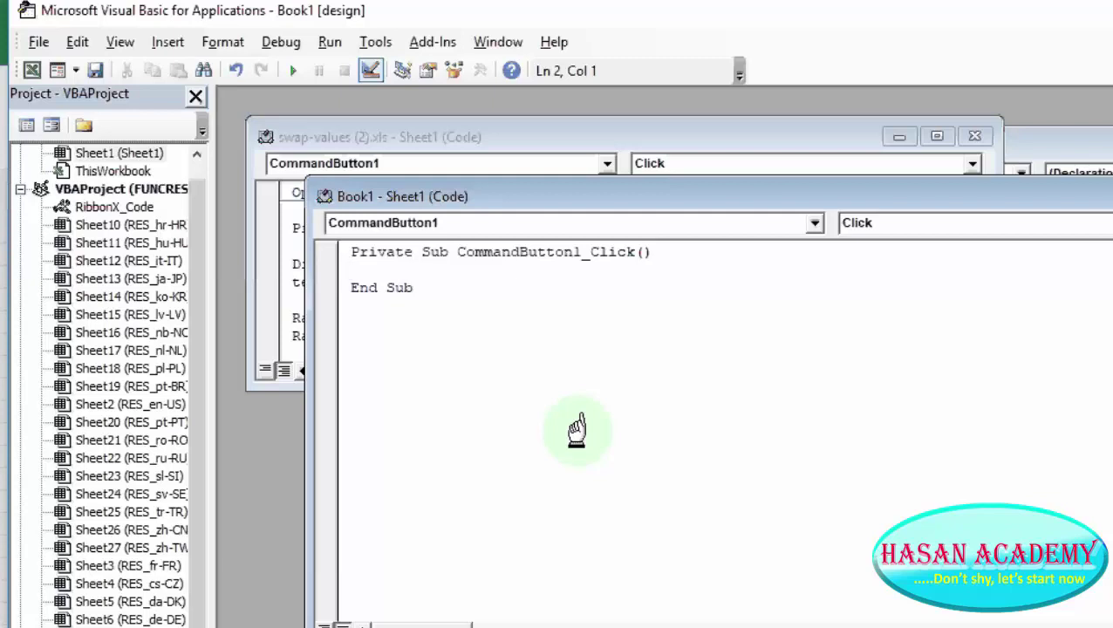
- Write Dim temp As Double as the first line of CommandButton1_Click
{"action": "type", "text": "Dim"}
{"action": "type", "text": " tem"}
{"action": "type", "text": "p as"}
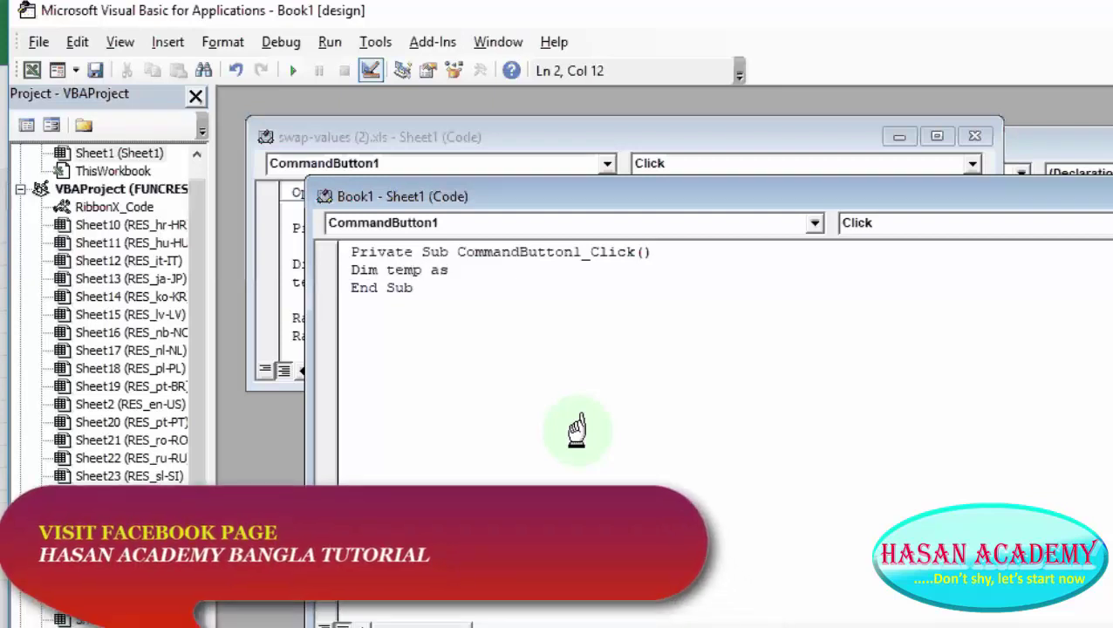
{"action": "type", "text": " Do"}
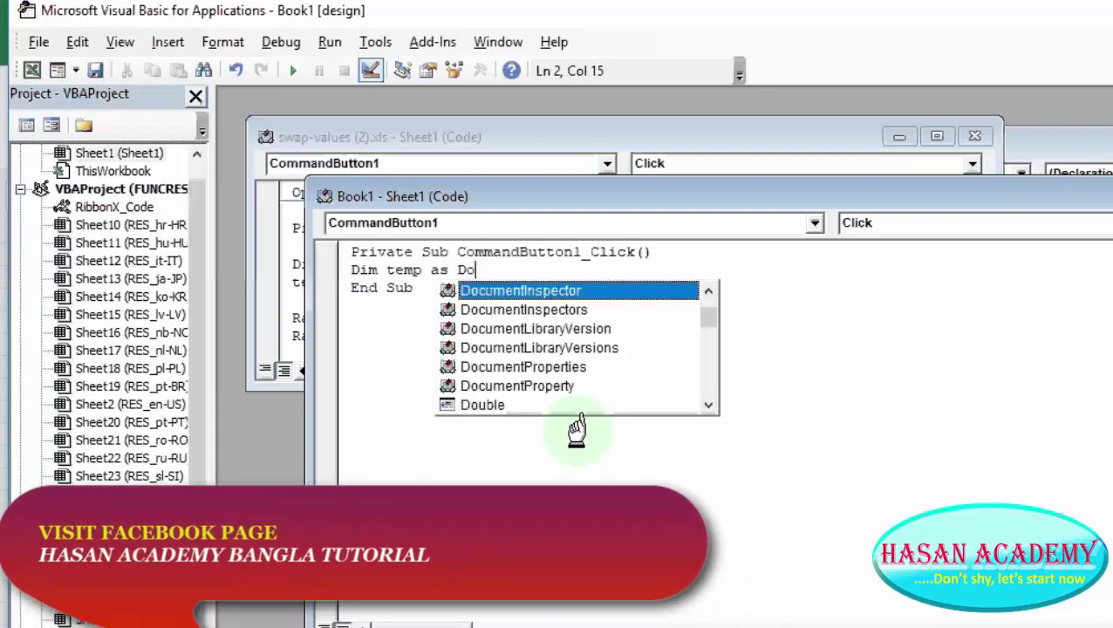
{"action": "type", "text": "u"}
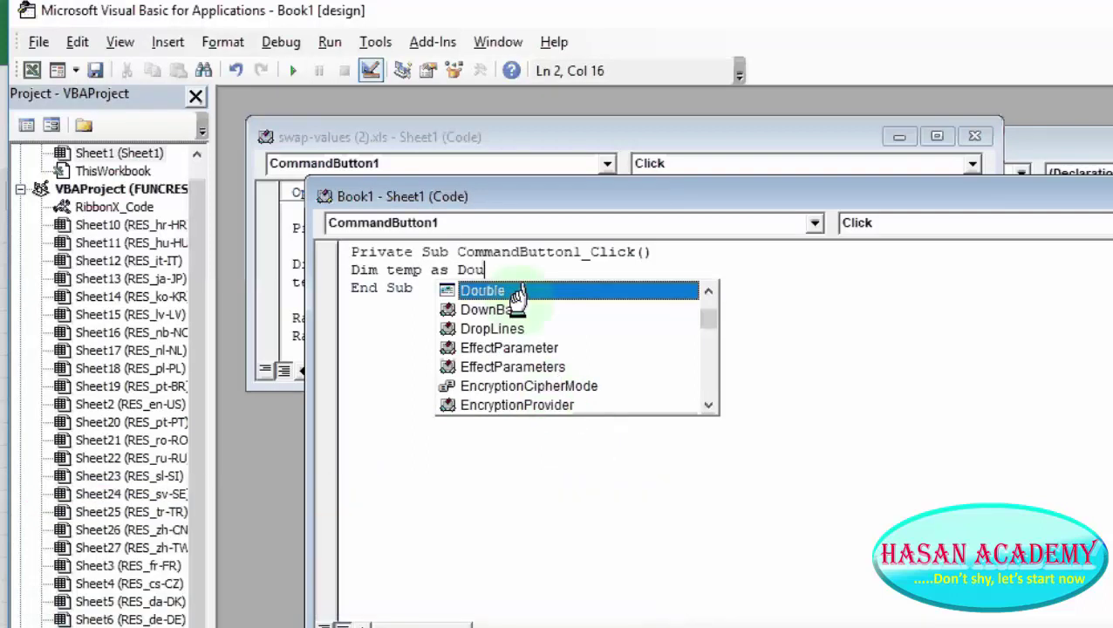
{"action": "double_click", "coordinate": [512, 293]}
{"action": "key", "text": "Return"}
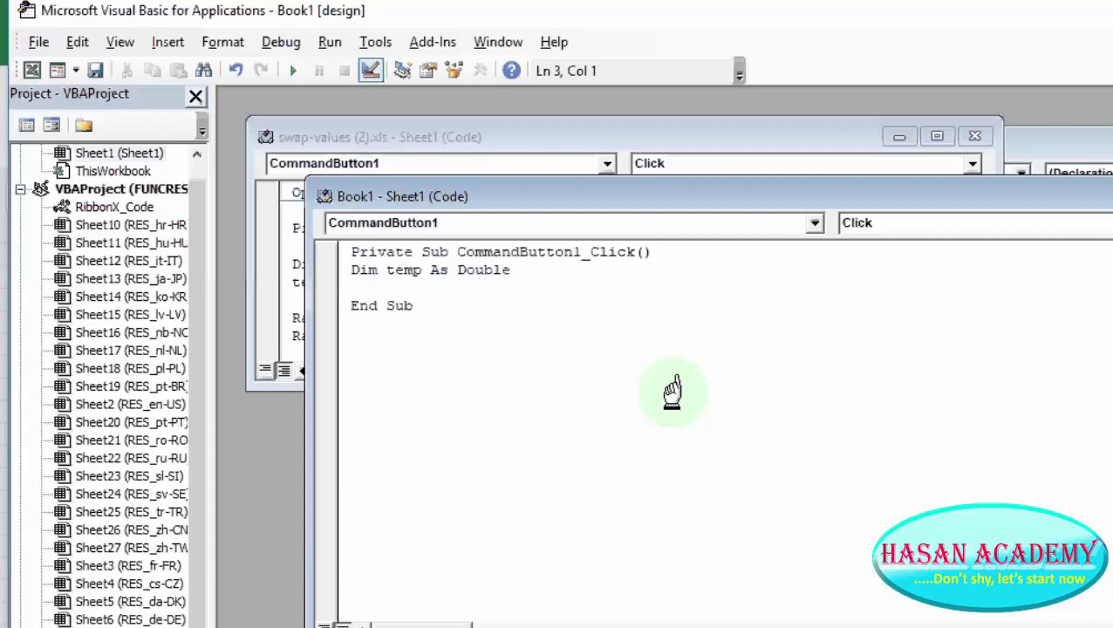
- Add temp = Range("A1").Value to the click procedure, then return to the Excel workbook
{"action": "type", "text": "temp"}
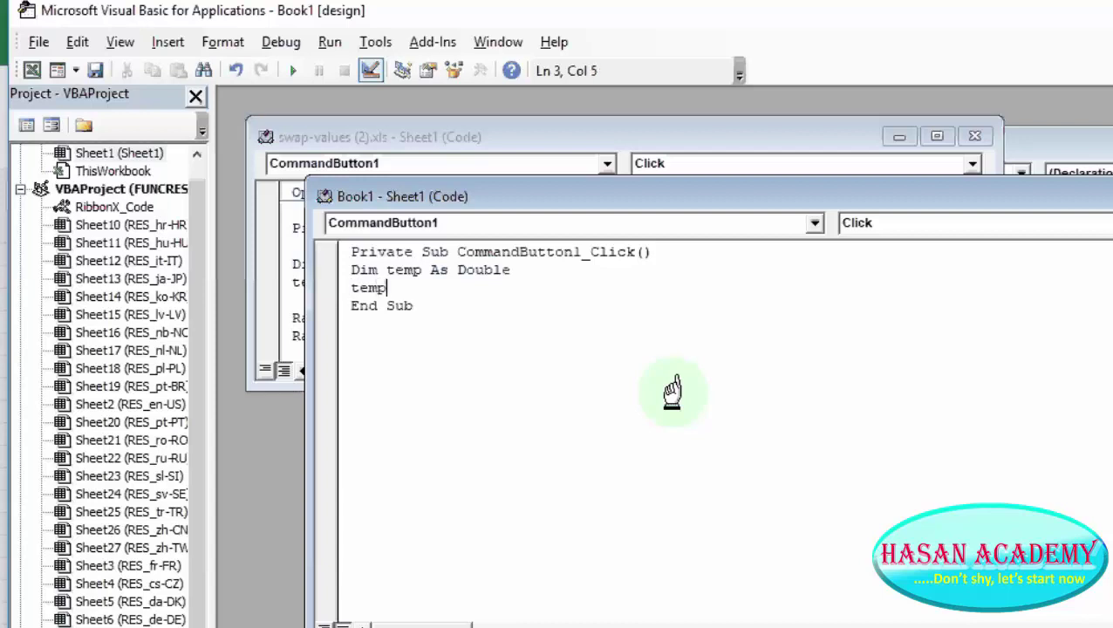
{"action": "type", "text": " ="}
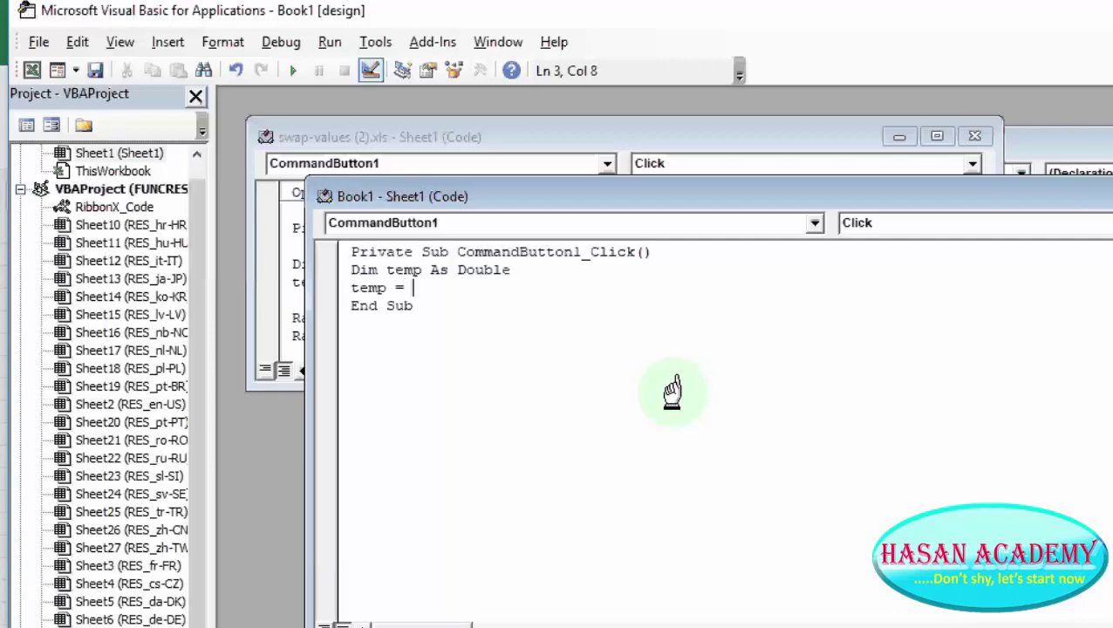
{"action": "type", "text": " Range"}
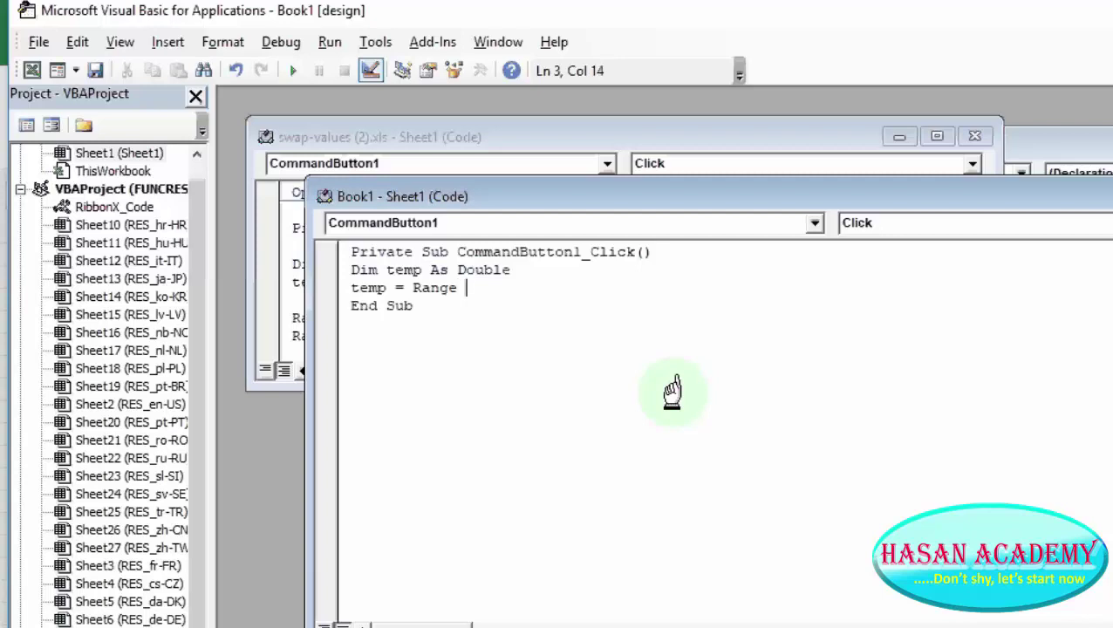
{"action": "type", "text": " ("}
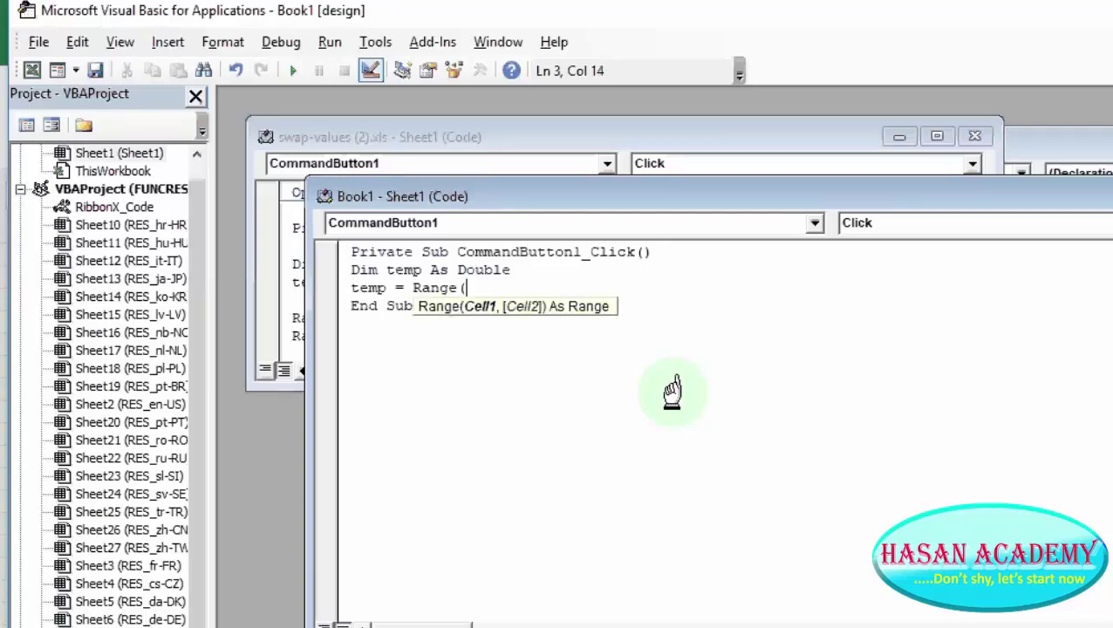
{"action": "type", "text": "\"A"}
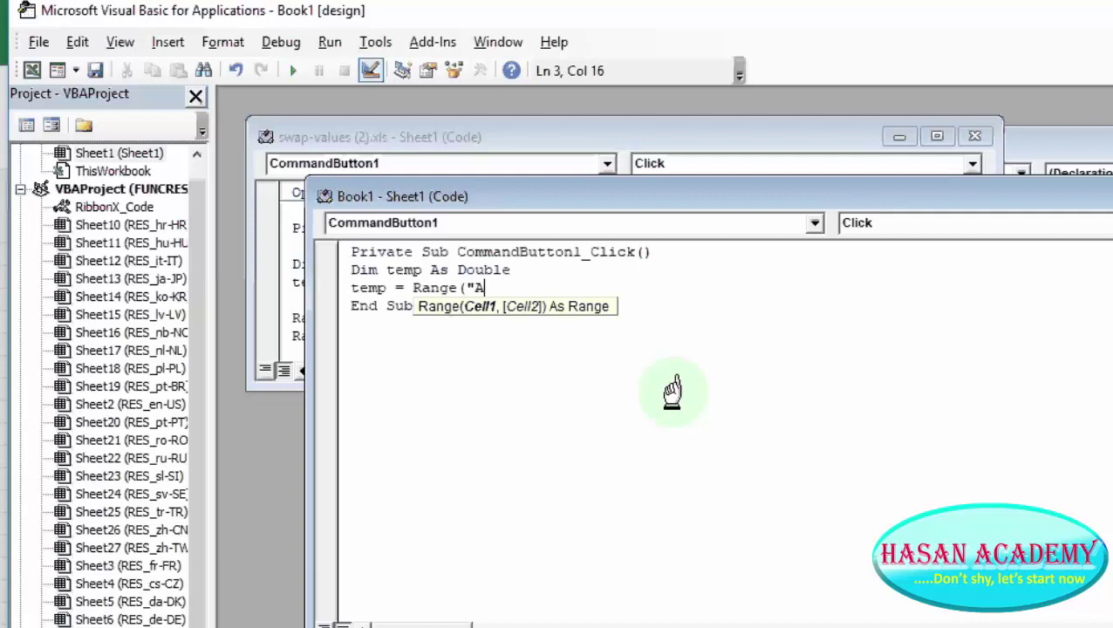
{"action": "type", "text": "1"}
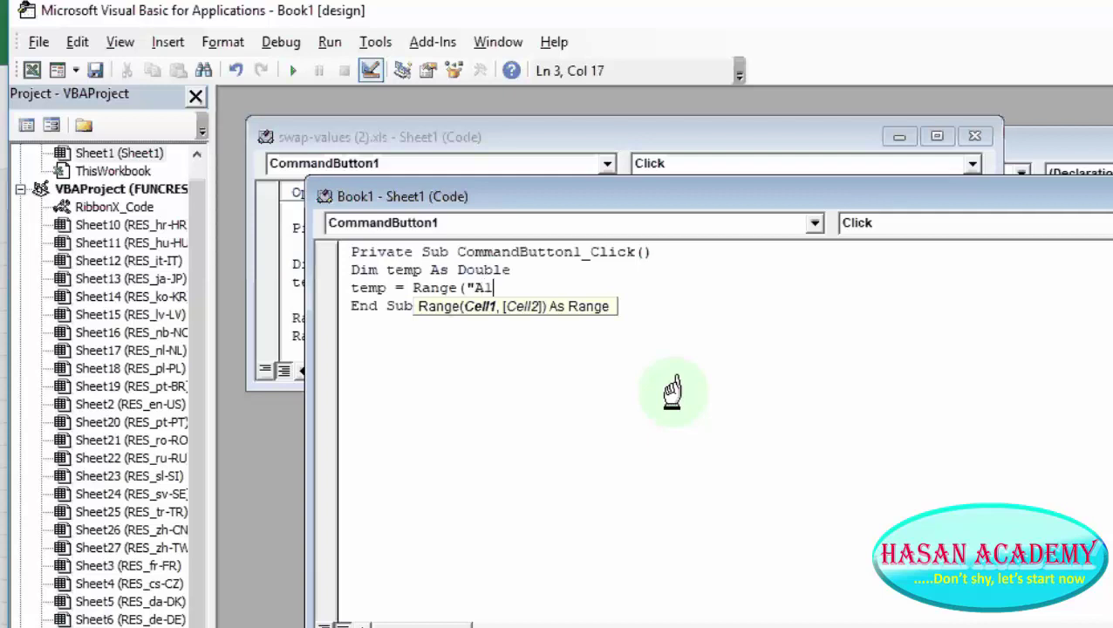
{"action": "type", "text": "\")"}
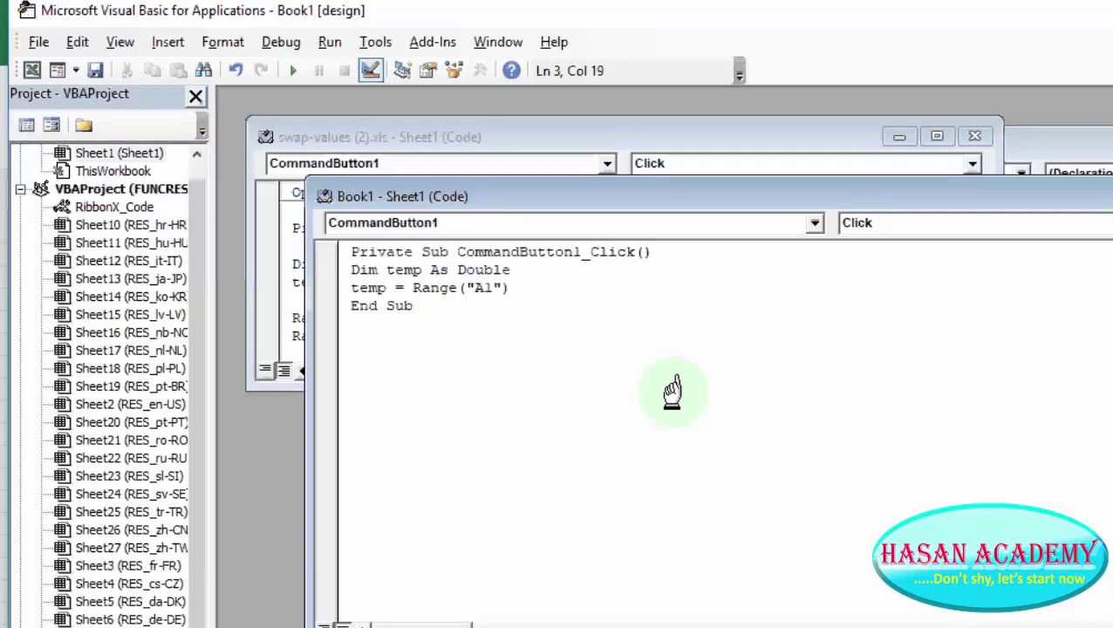
{"action": "type", "text": ".v"}
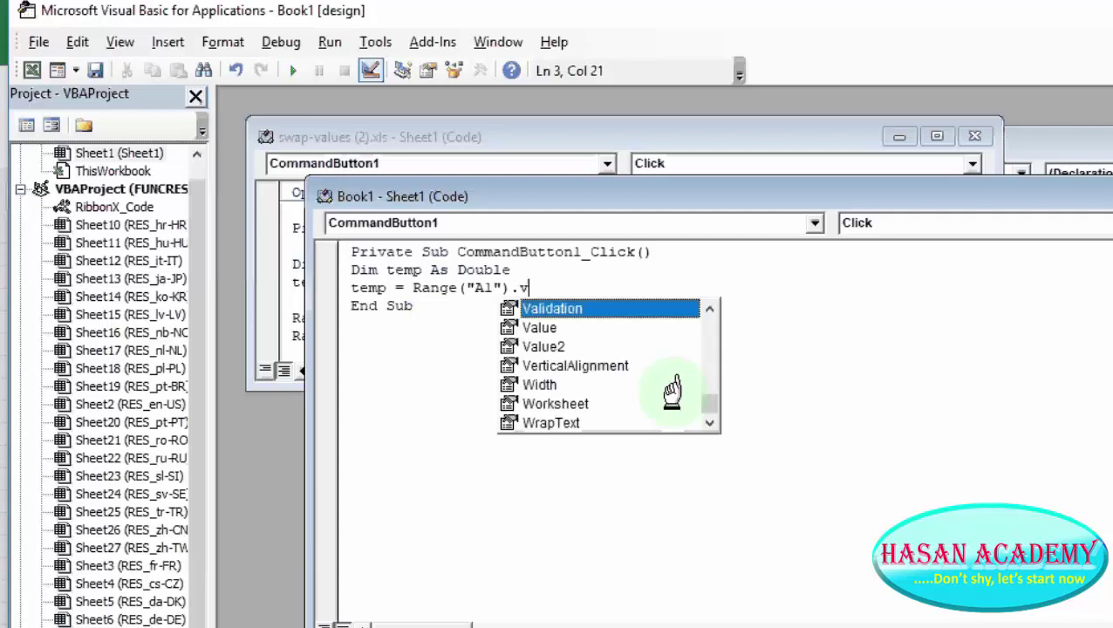
{"action": "double_click", "coordinate": [540, 328]}
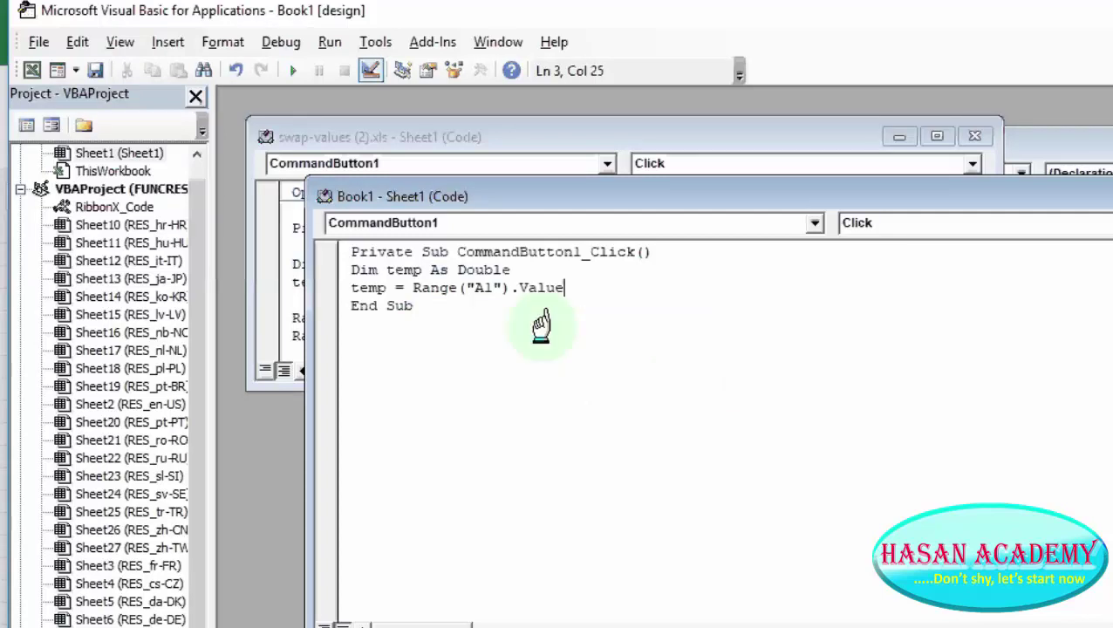
{"action": "key", "text": "Return"}
{"action": "key", "text": "Return"}
{"action": "key", "text": "Up"}
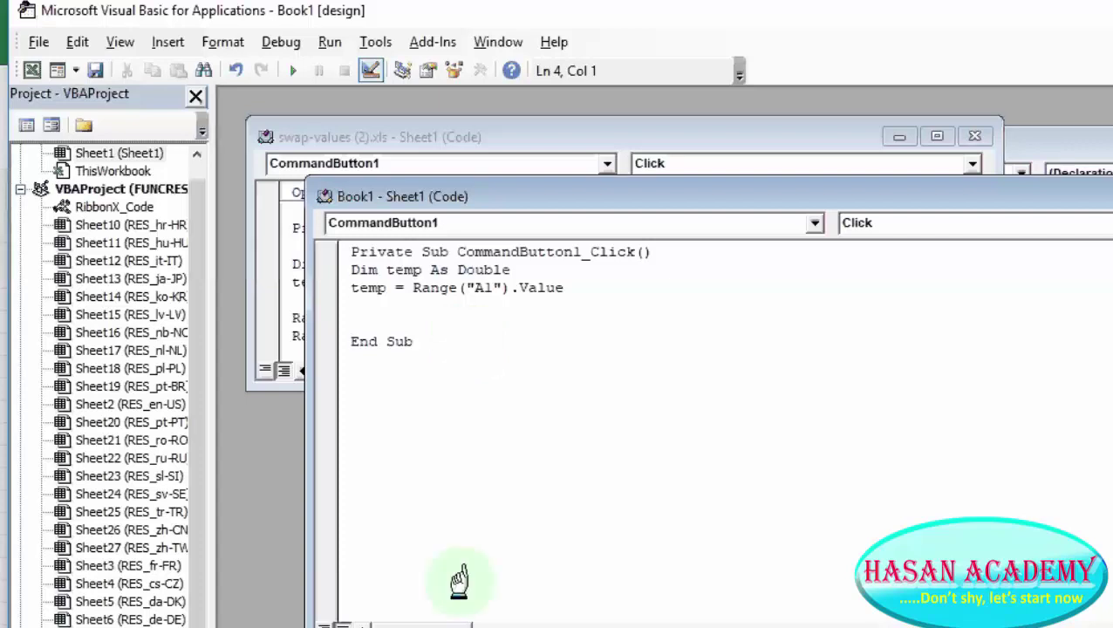
{"action": "left_click", "coordinate": [32, 70]}
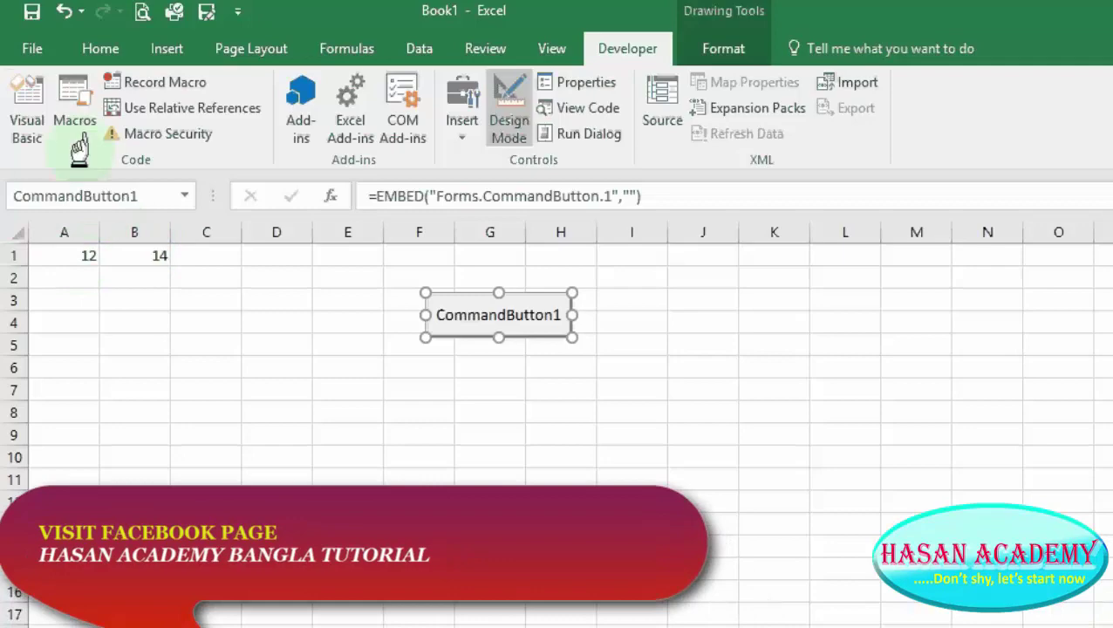
- Reopen the VBA editor with the Developer tab's Visual Basic button
{"action": "left_click", "coordinate": [27, 109]}
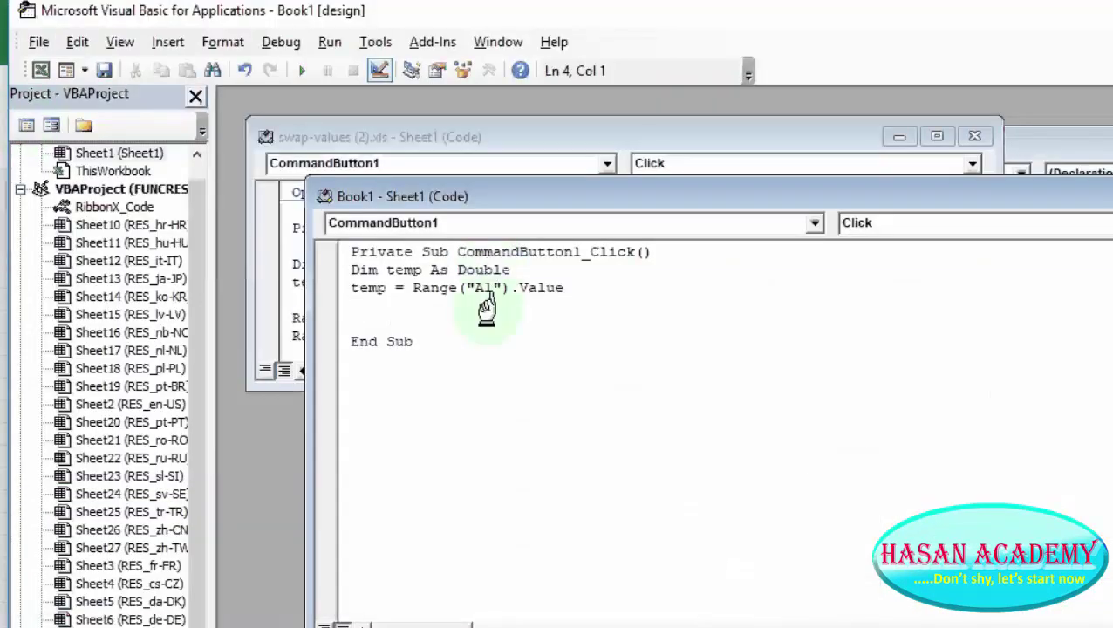
- Start the next line with Range("A1").Value, correcting the mistyped cell reference
{"action": "type", "text": "Ra"}
{"action": "type", "text": "nge"}
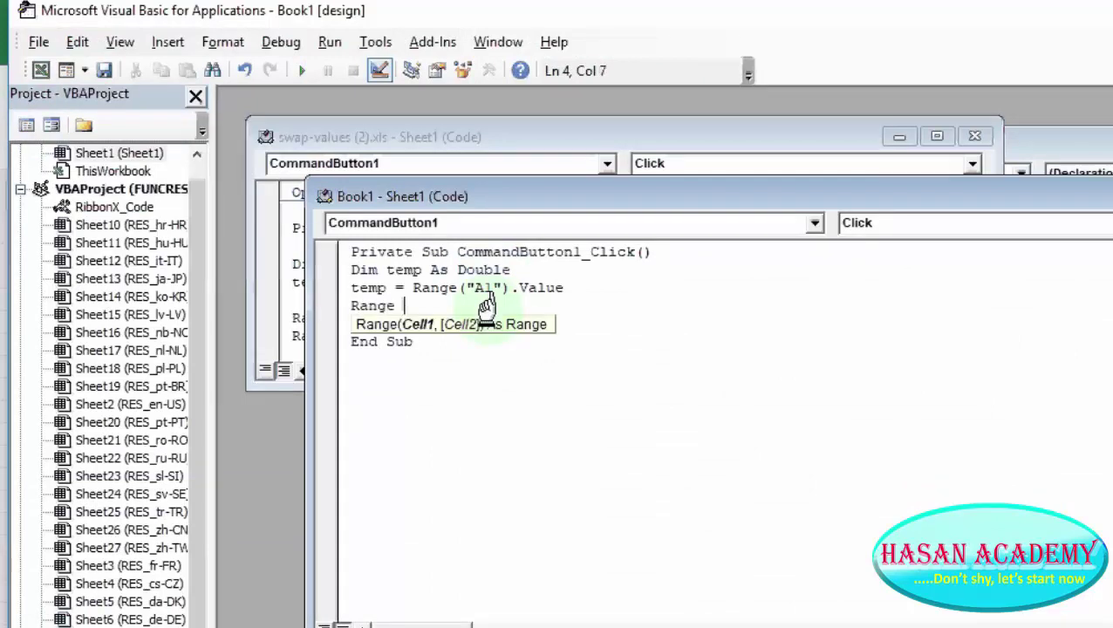
{"action": "type", "text": " ("}
{"action": "type", "text": "\"a"}
{"action": "key", "text": "BackSpace"}
{"action": "type", "text": "A1"}
{"action": "type", "text": "\")"}
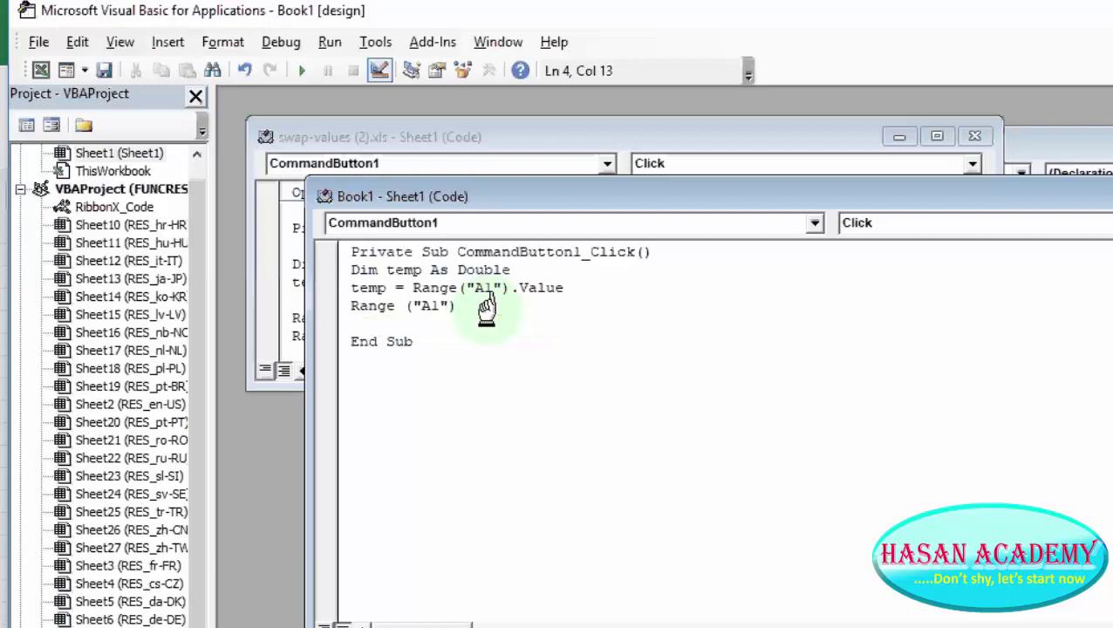
{"action": "type", "text": ".va"}
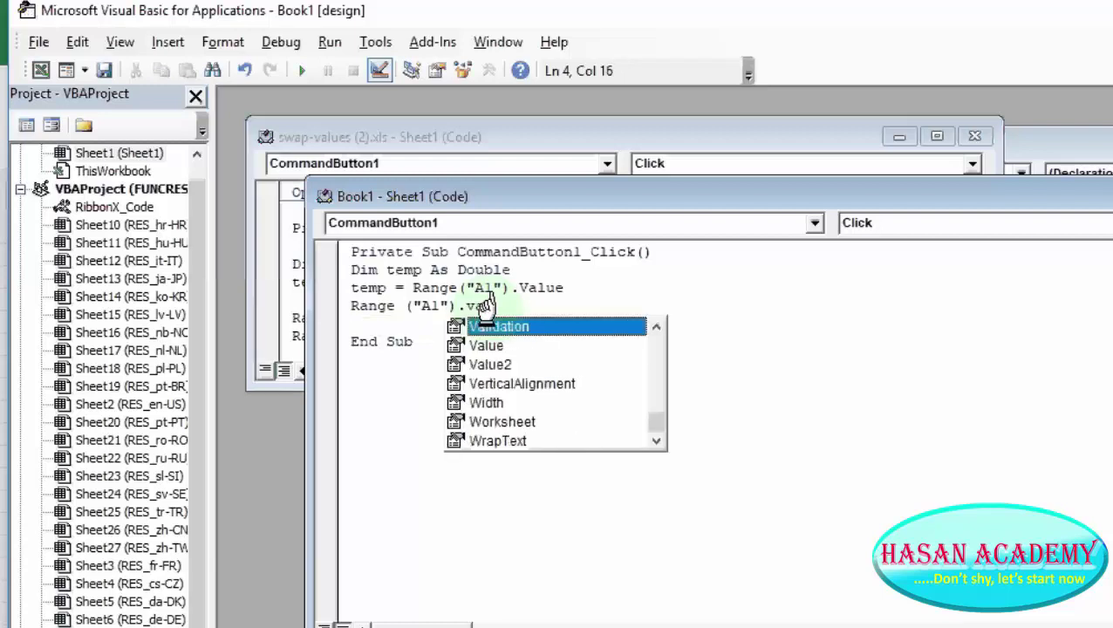
{"action": "double_click", "coordinate": [485, 346]}
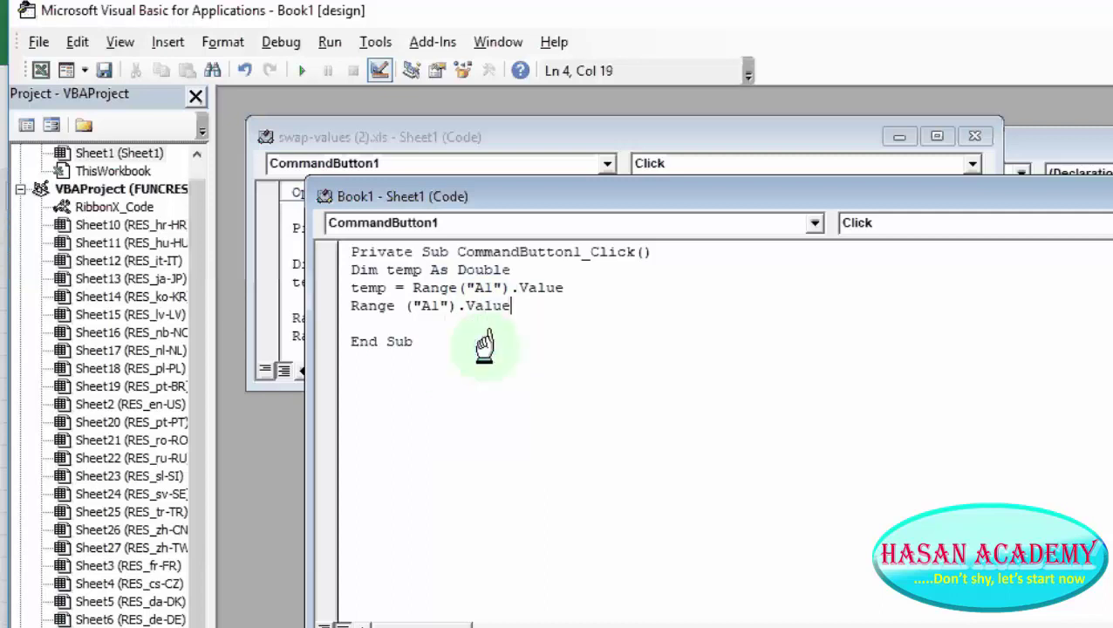
- Complete the line as Range("A1").Value = Range("B1").Value, fixing the typos
{"action": "type", "text": " = "}
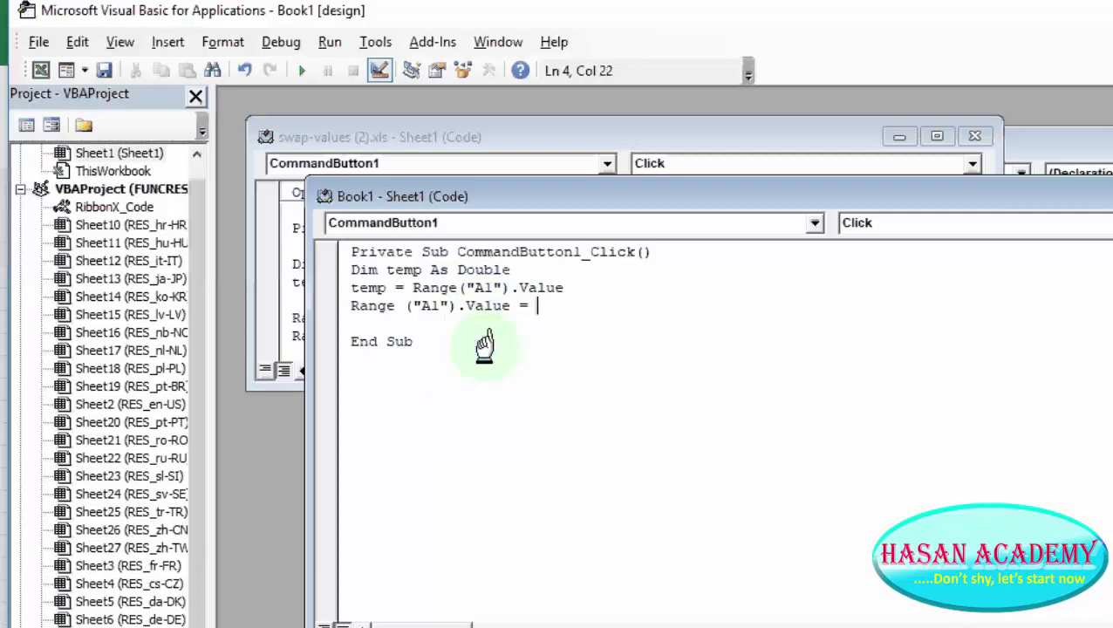
{"action": "type", "text": "RN"}
{"action": "key", "text": "BackSpace"}
{"action": "type", "text": "ang"}
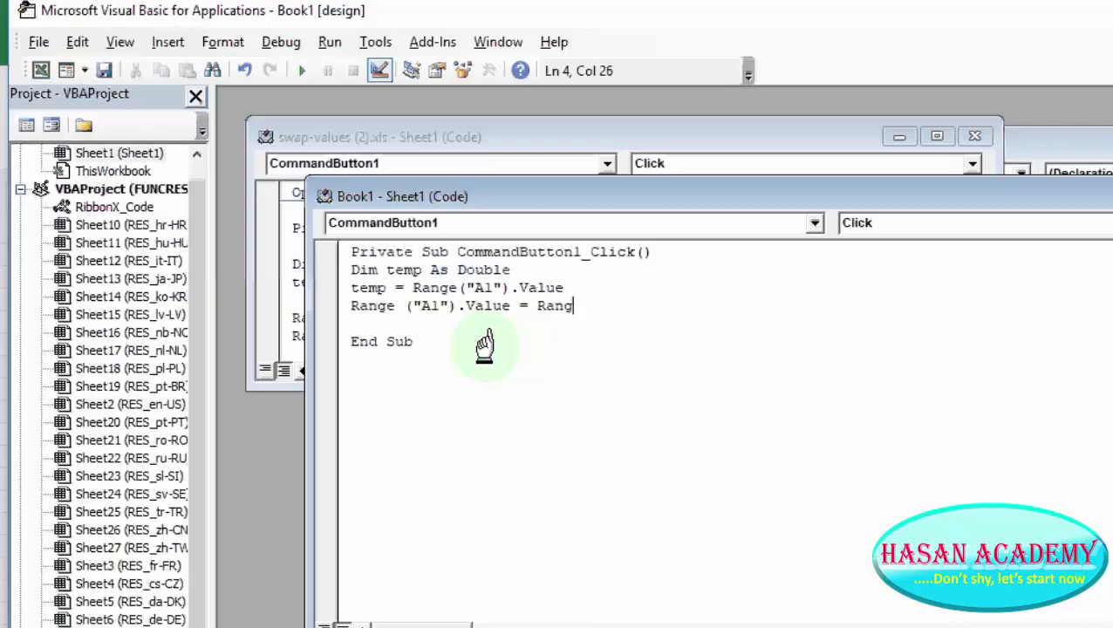
{"action": "type", "text": "e"}
{"action": "type", "text": " ( "}
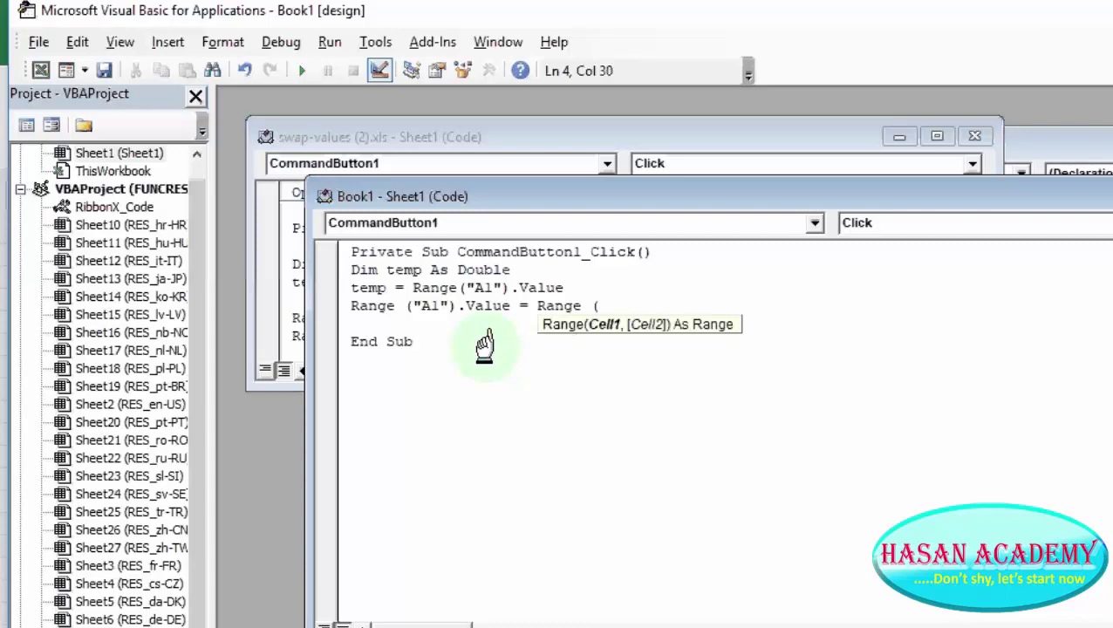
{"action": "type", "text": "S"}
{"action": "key", "text": "BackSpace"}
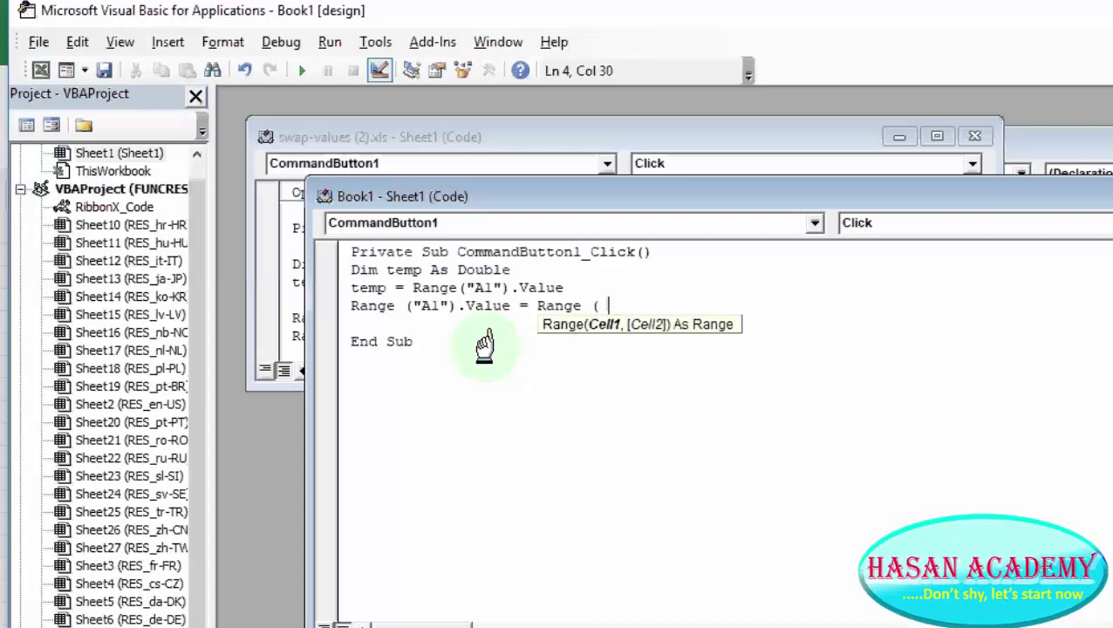
{"action": "type", "text": "\""}
{"action": "type", "text": "B1"}
{"action": "type", "text": "\")"}
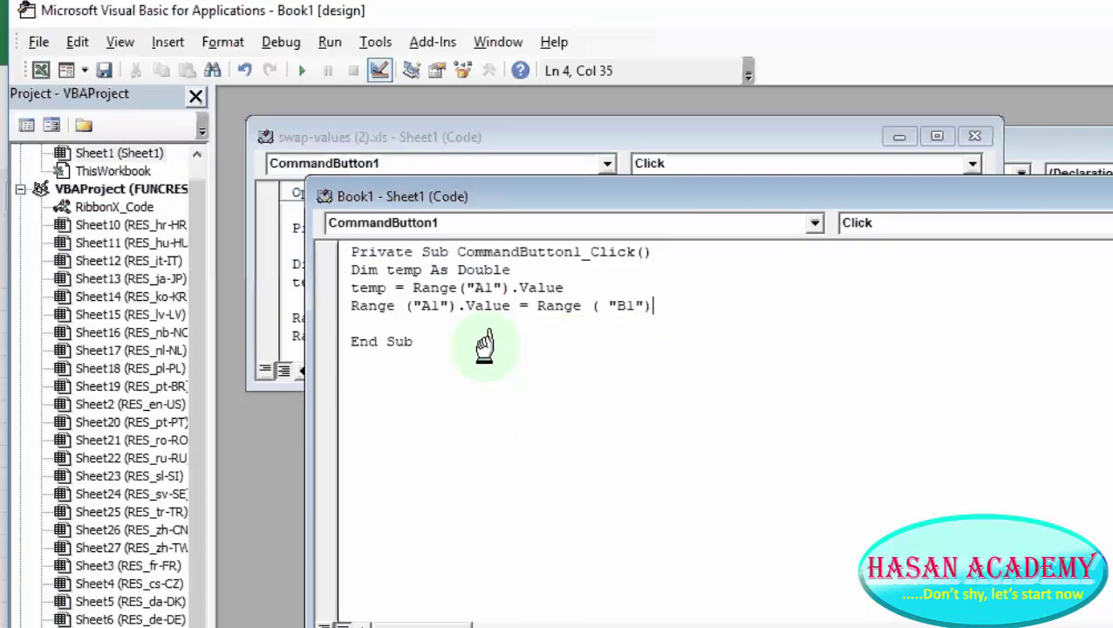
{"action": "type", "text": ".va"}
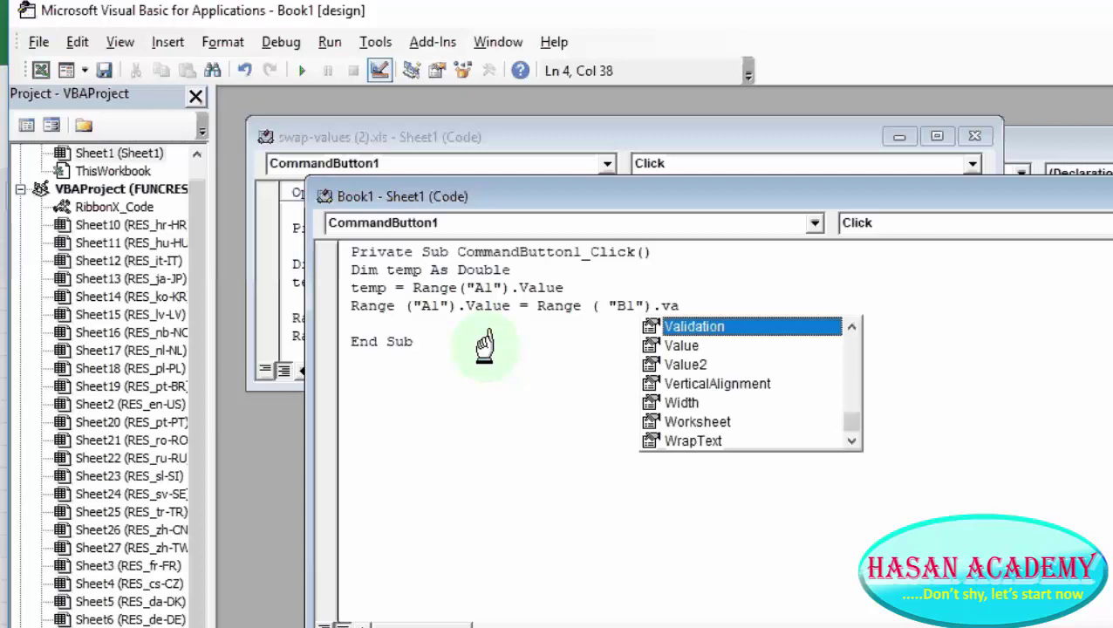
{"action": "type", "text": "lue"}
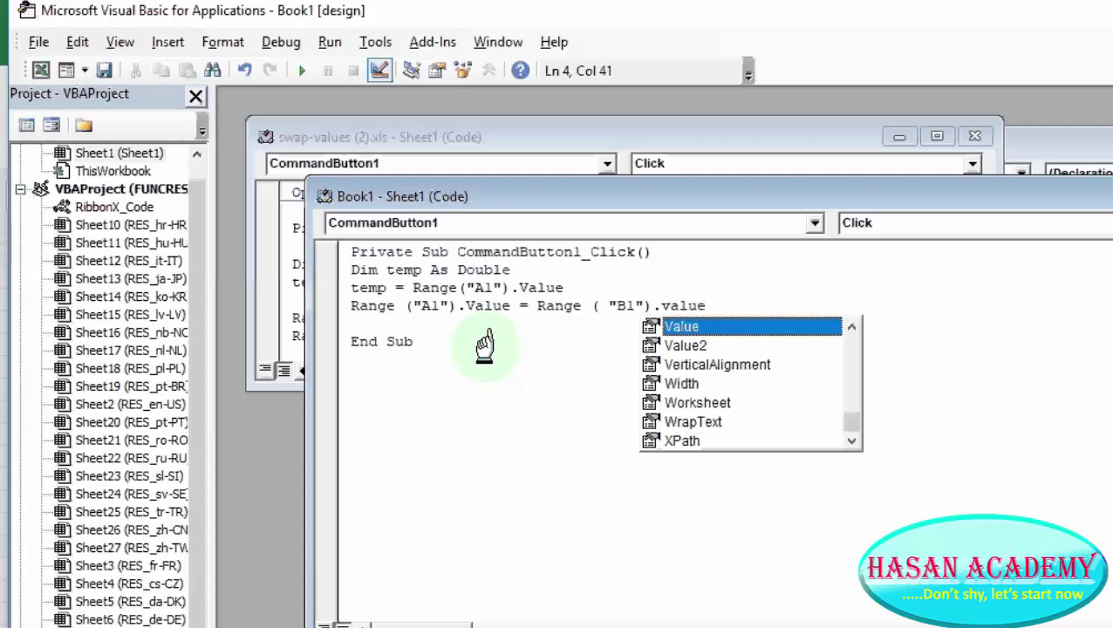
{"action": "double_click", "coordinate": [737, 326]}
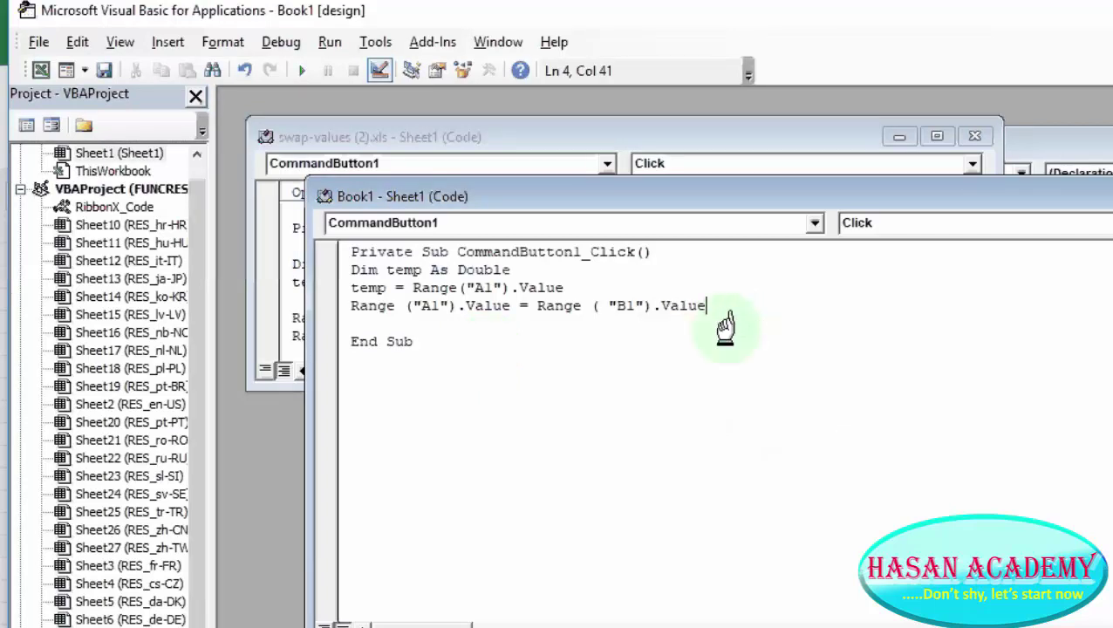
{"action": "left_click", "coordinate": [606, 305]}
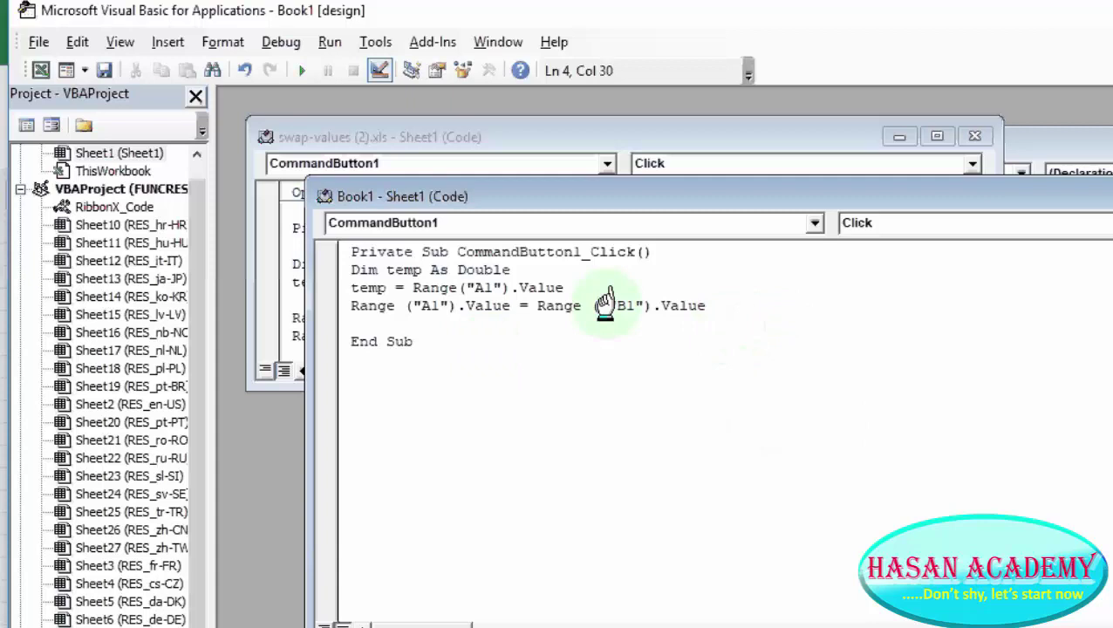
{"action": "key", "text": "BackSpace"}
{"action": "left_click", "coordinate": [648, 391]}
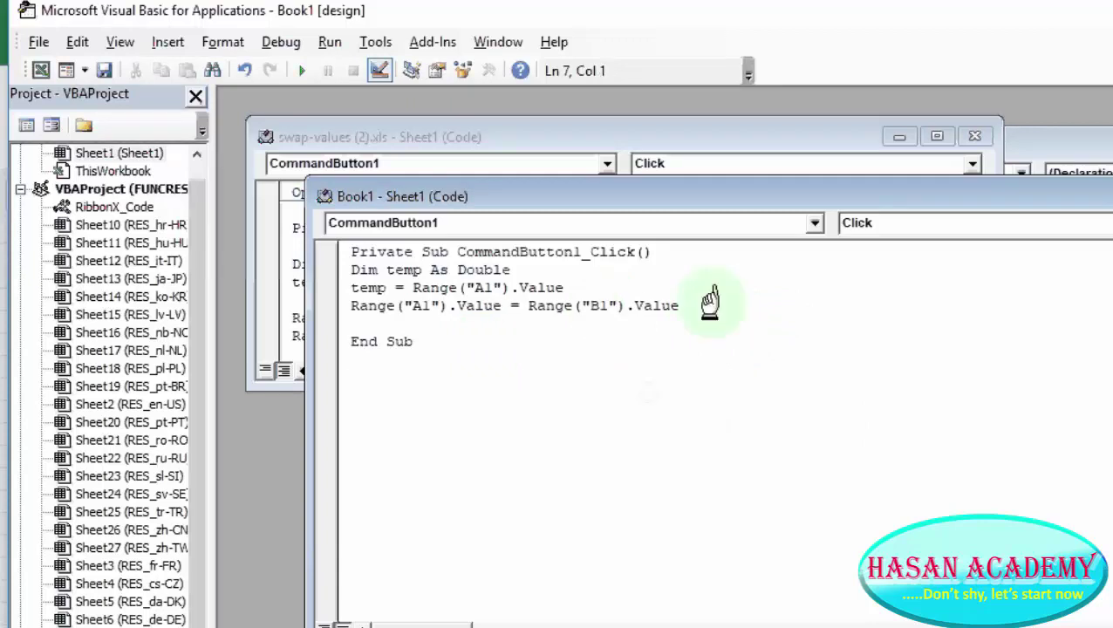
- Start a new line below the A1 assignment with Range("B1").Value
{"action": "left_click", "coordinate": [709, 304]}
{"action": "key", "text": "Return"}
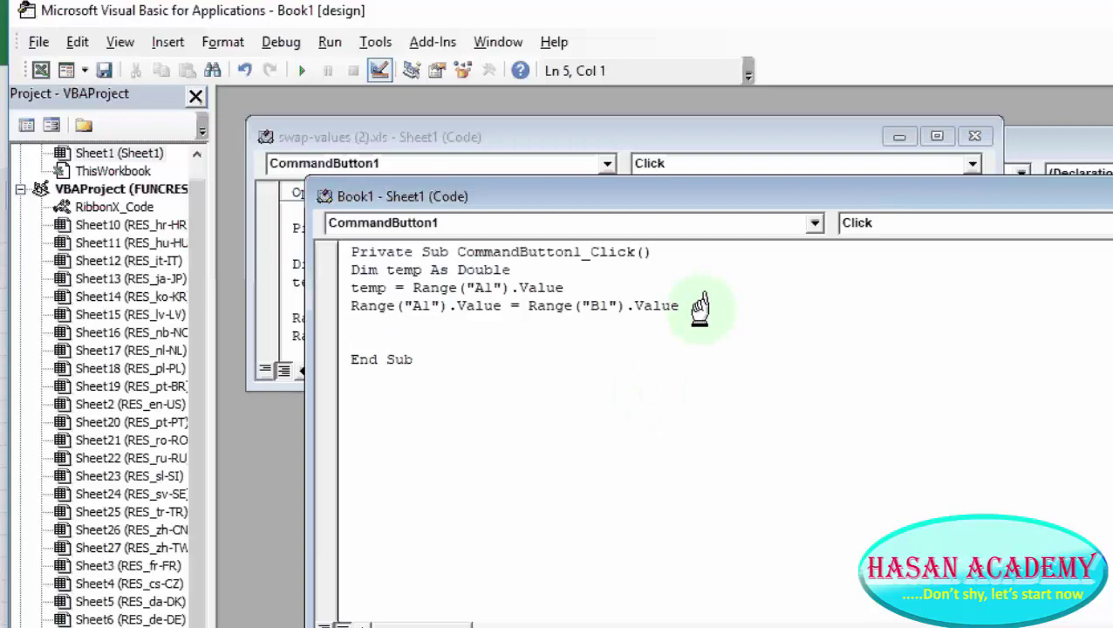
{"action": "type", "text": "Ran"}
{"action": "type", "text": "ge ("}
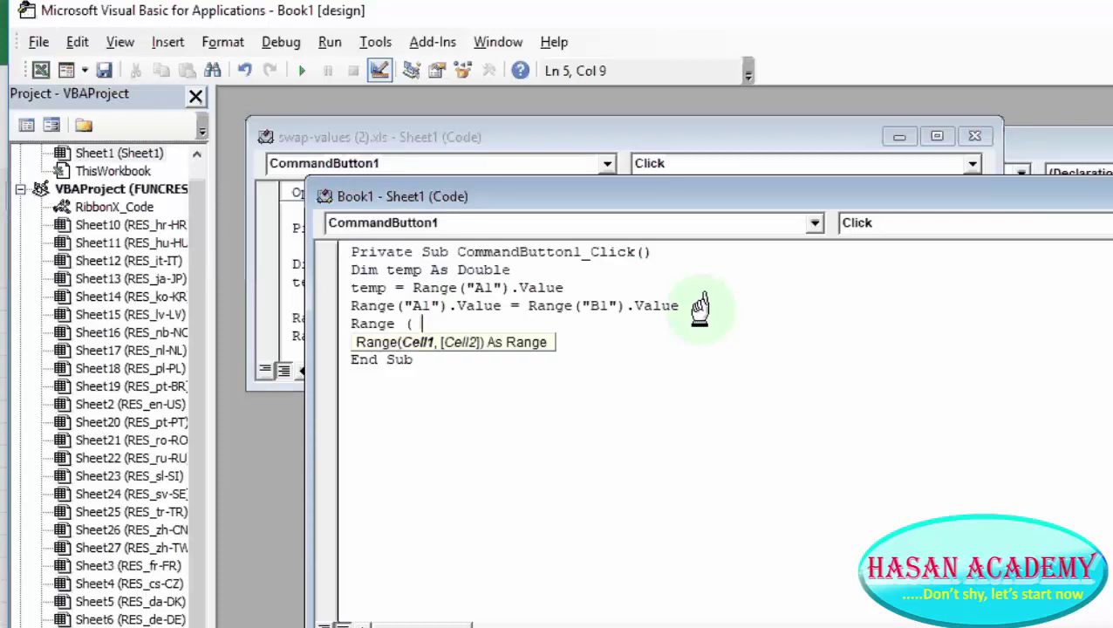
{"action": "key", "text": "BackSpace"}
{"action": "key", "text": "BackSpace"}
{"action": "type", "text": "("}
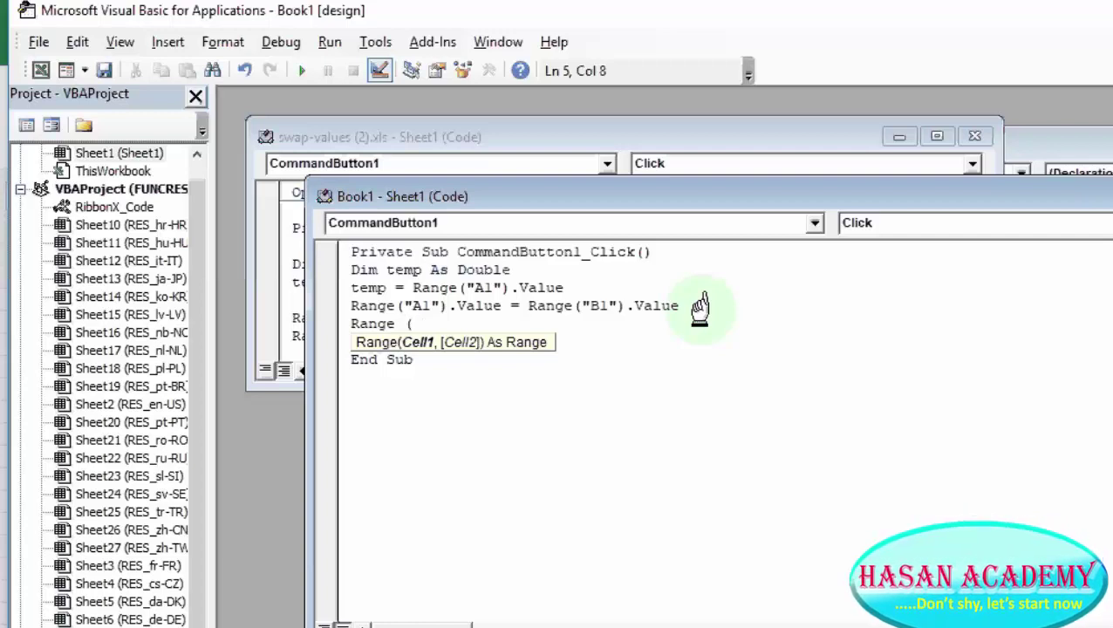
{"action": "type", "text": "\"B"}
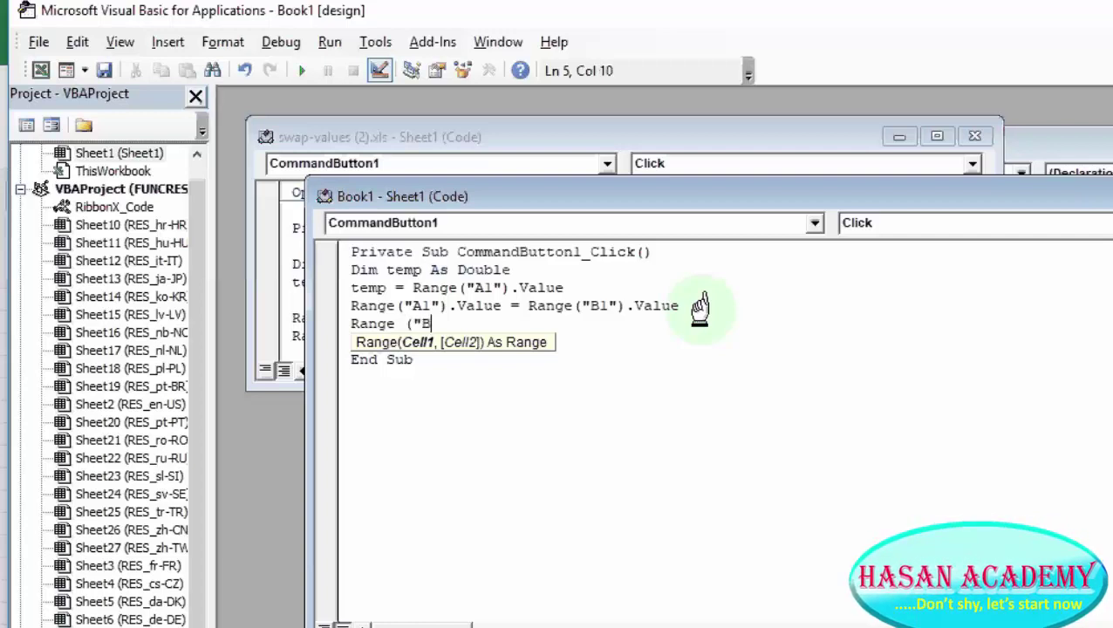
{"action": "type", "text": "1"}
{"action": "type", "text": "\")"}
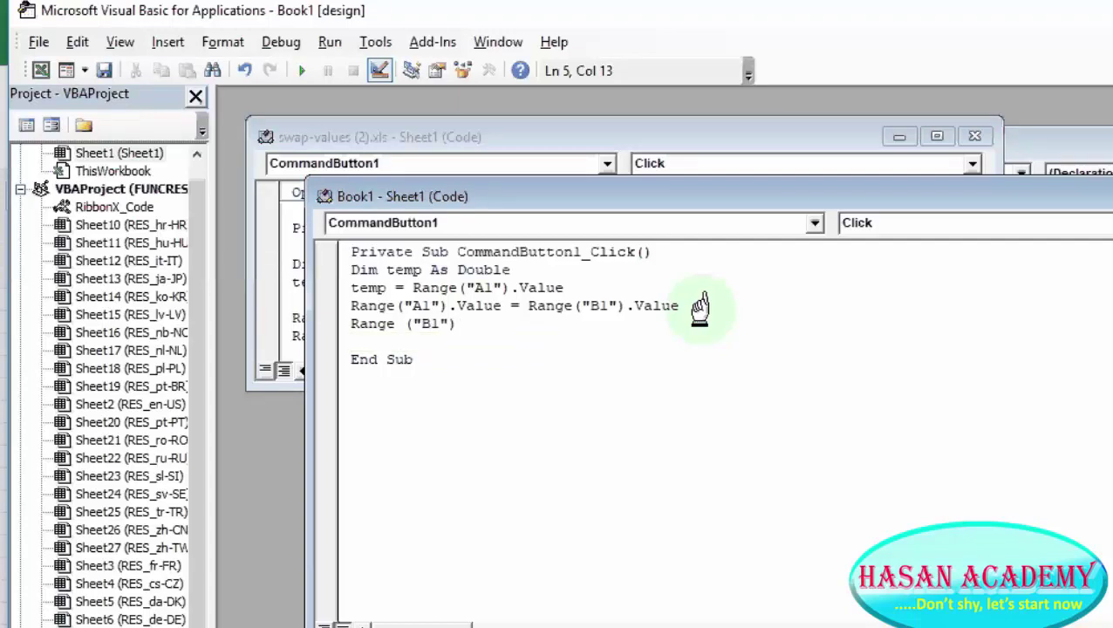
{"action": "type", "text": ".v"}
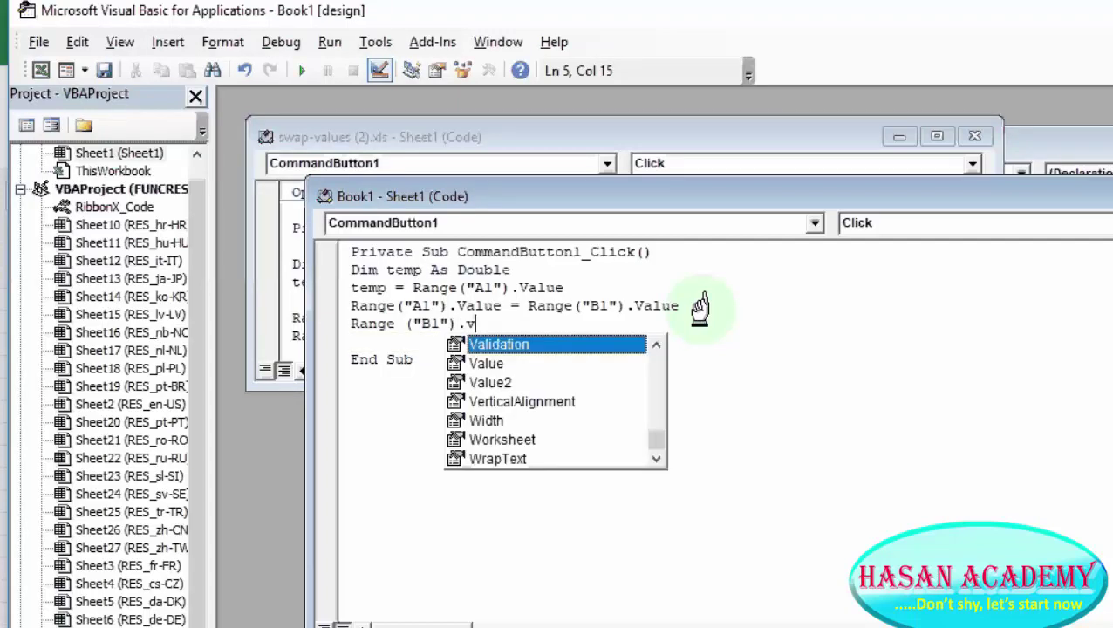
{"action": "type", "text": "alue"}
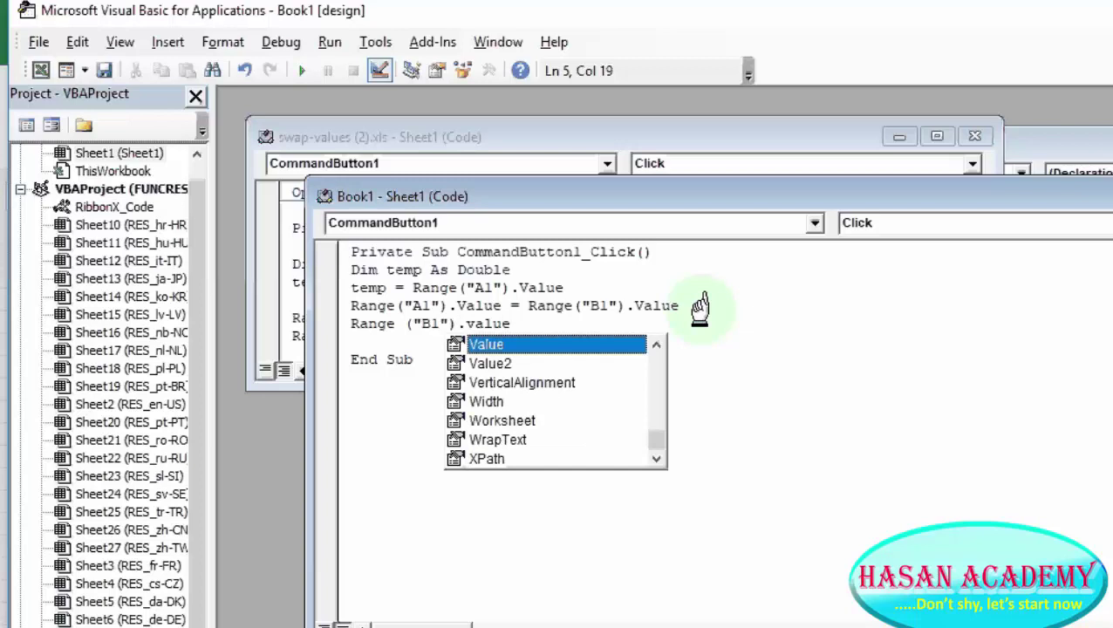
{"action": "type", "text": " +"}
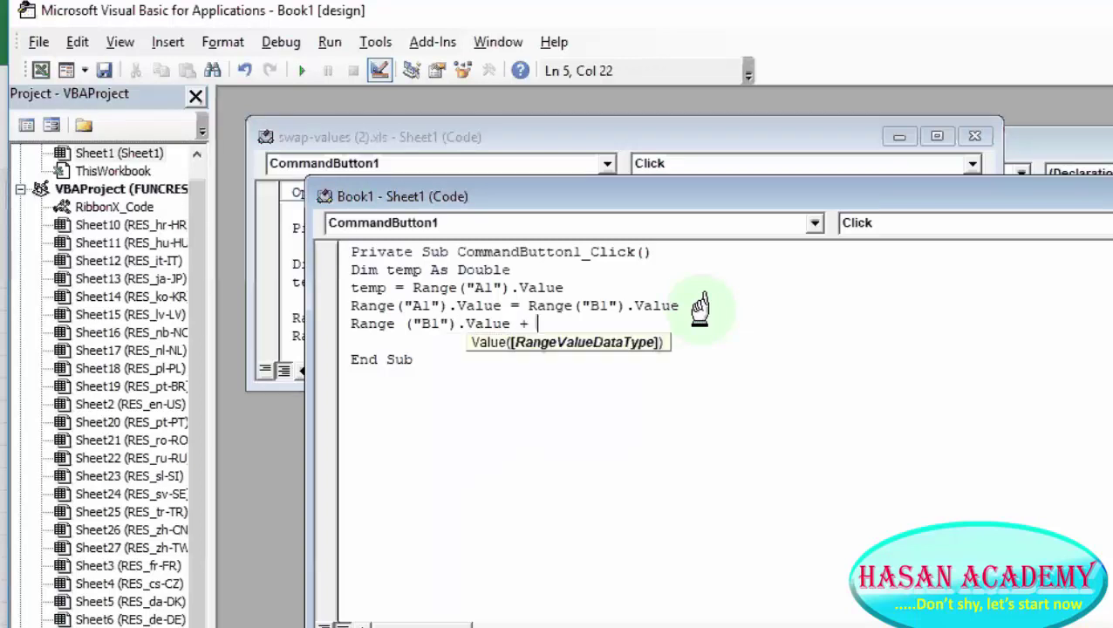
{"action": "key", "text": "BackSpace"}
{"action": "key", "text": "BackSpace"}
- Complete the line as Range("B1").Value = temp, correcting the misspelled temp
{"action": "key", "text": "BackSpace"}
{"action": "type", "text": "="}
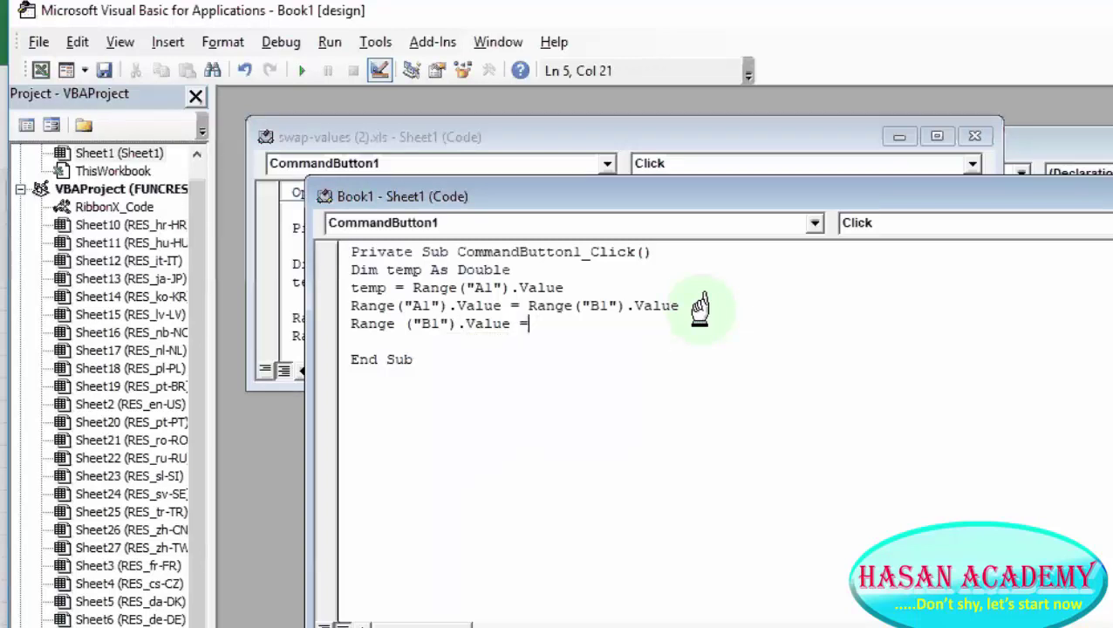
{"action": "type", "text": " tn"}
{"action": "type", "text": "e"}
{"action": "key", "text": "BackSpace"}
{"action": "key", "text": "BackSpace"}
{"action": "type", "text": "em"}
{"action": "left_click", "coordinate": [705, 343]}
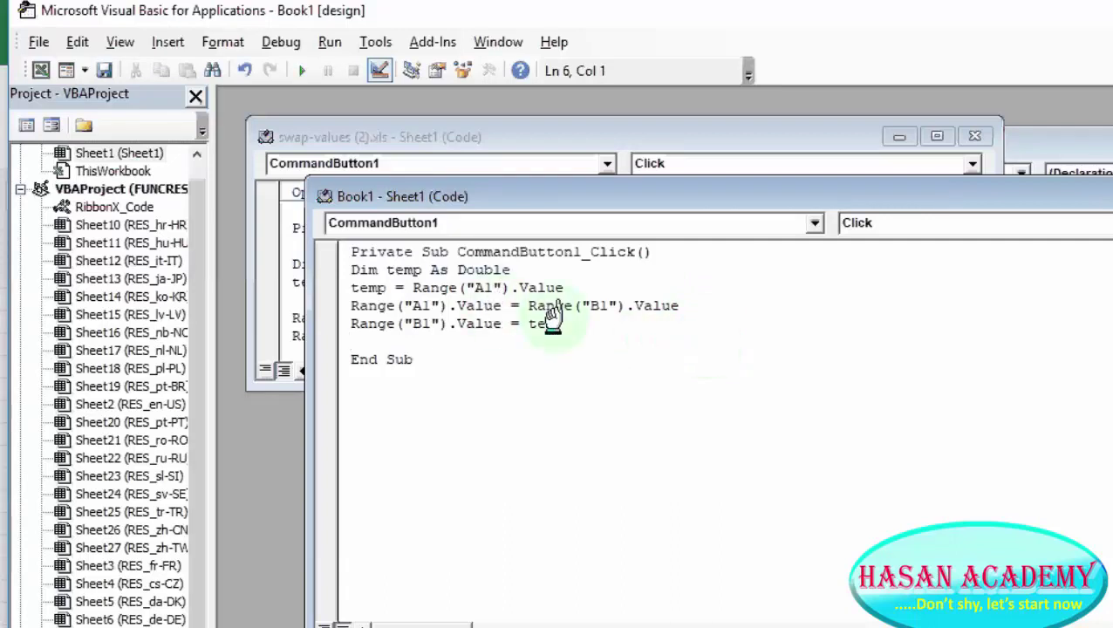
{"action": "left_click", "coordinate": [558, 322]}
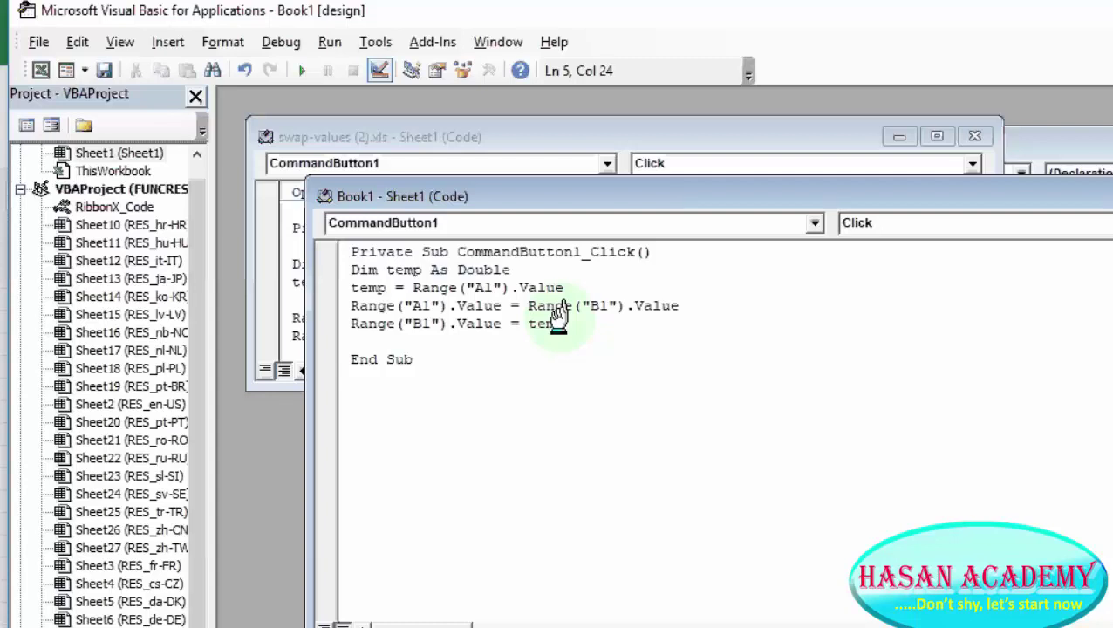
{"action": "type", "text": "p"}
{"action": "left_click", "coordinate": [478, 375]}
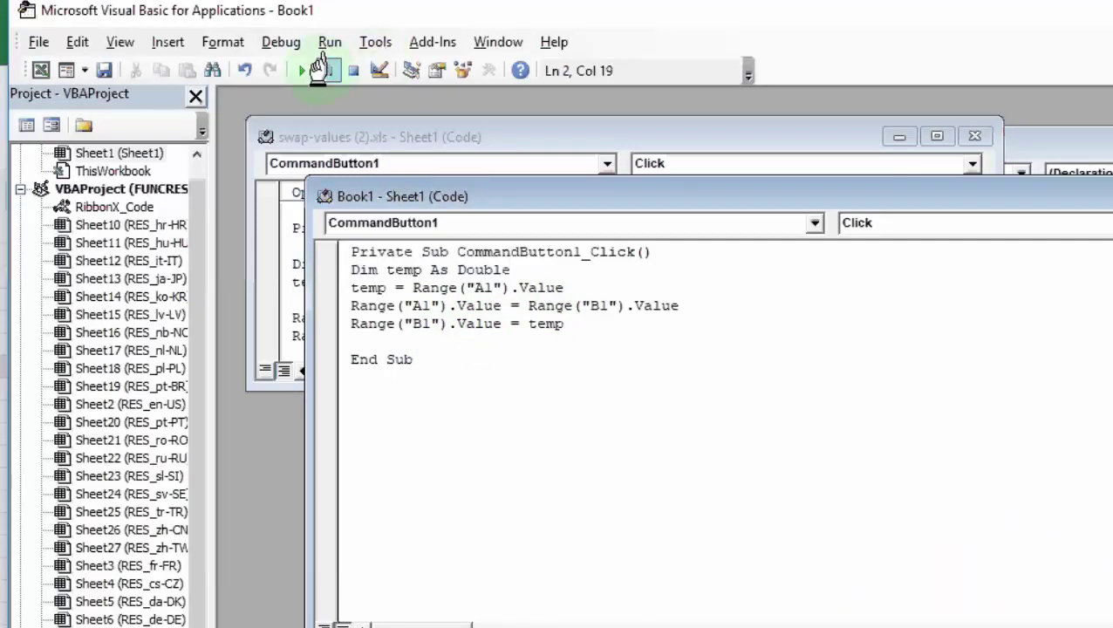
- Back in Excel, click CommandButton1 three times to swap A1 and B1, then select A1
{"action": "key", "text": "alt+F11"}
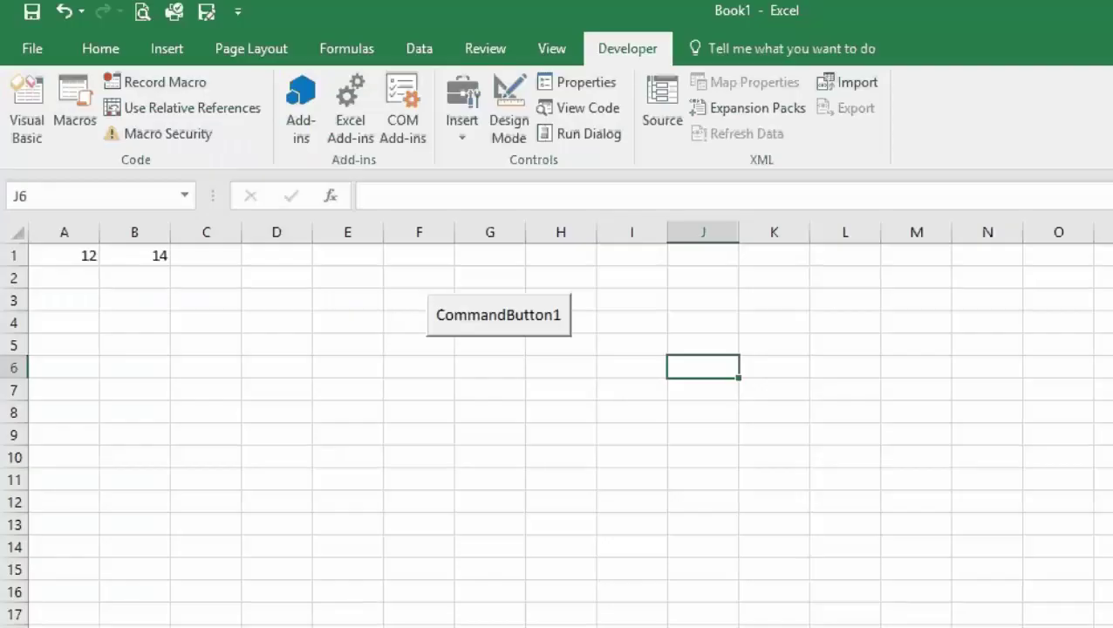
{"action": "left_click", "coordinate": [476, 334]}
{"action": "left_click", "coordinate": [474, 312]}
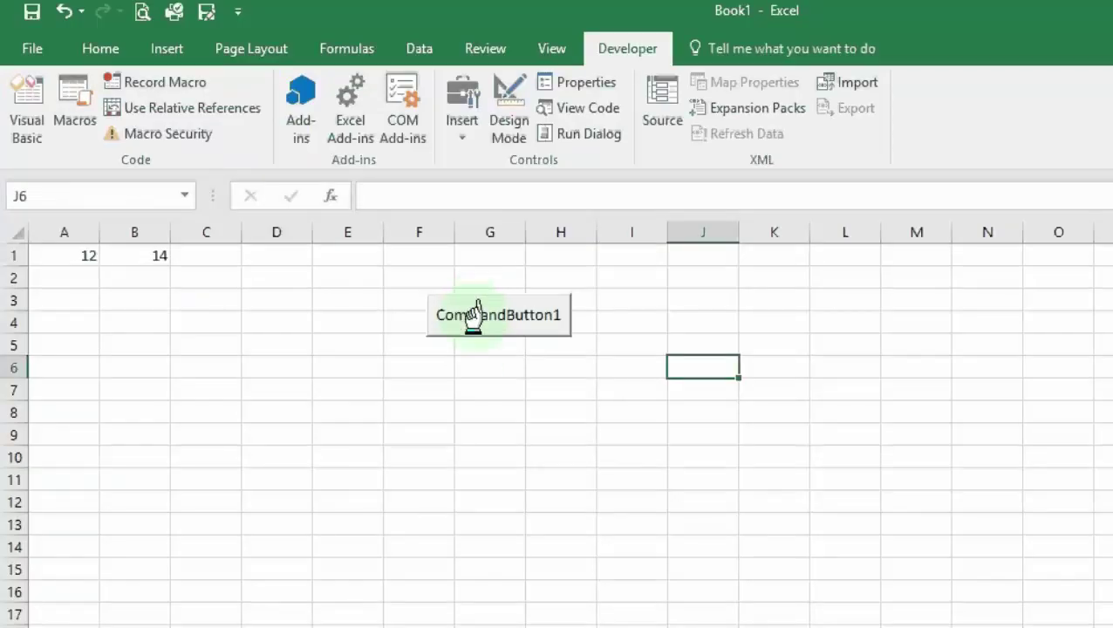
{"action": "left_click", "coordinate": [476, 313]}
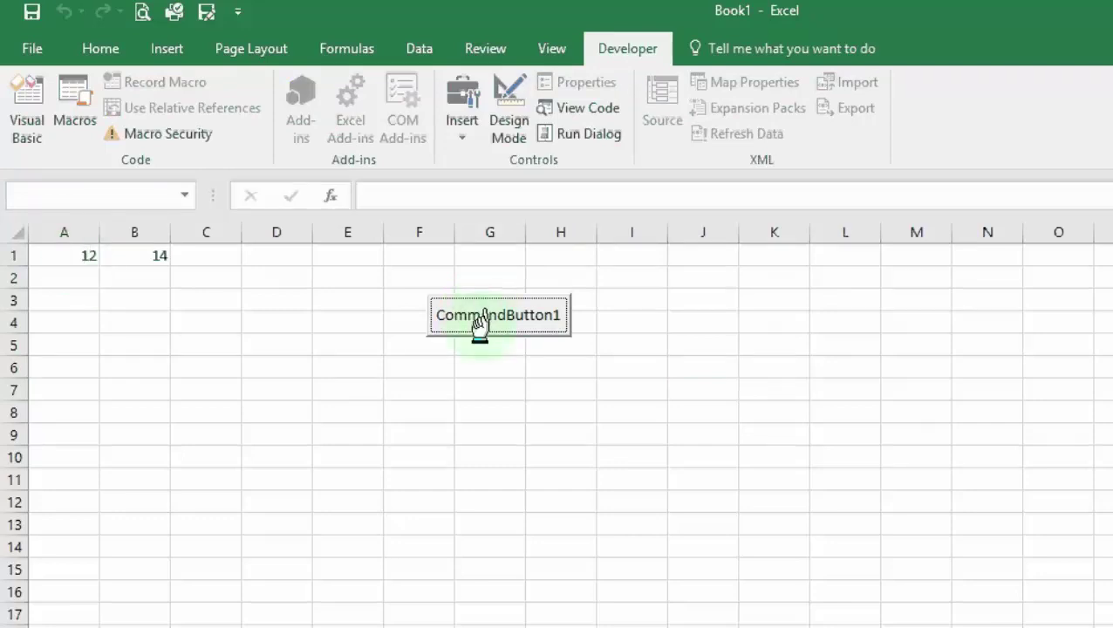
{"action": "left_click", "coordinate": [481, 314]}
{"action": "left_click", "coordinate": [150, 293]}
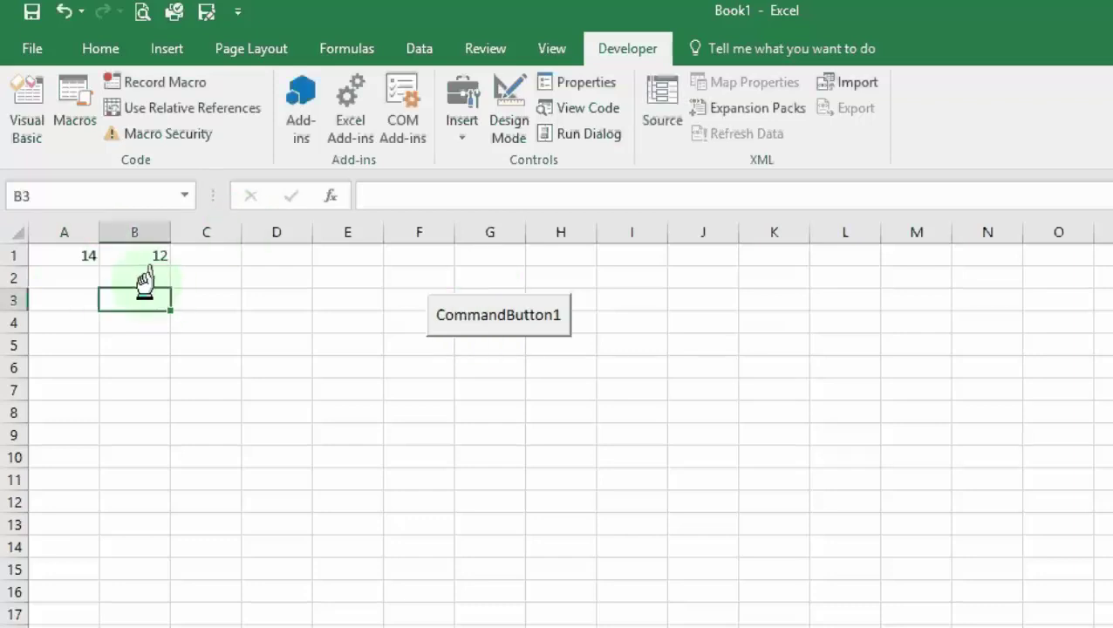
{"action": "left_click", "coordinate": [77, 251]}
- Enter 30 in A1 and 60 in B1
{"action": "type", "text": "30"}
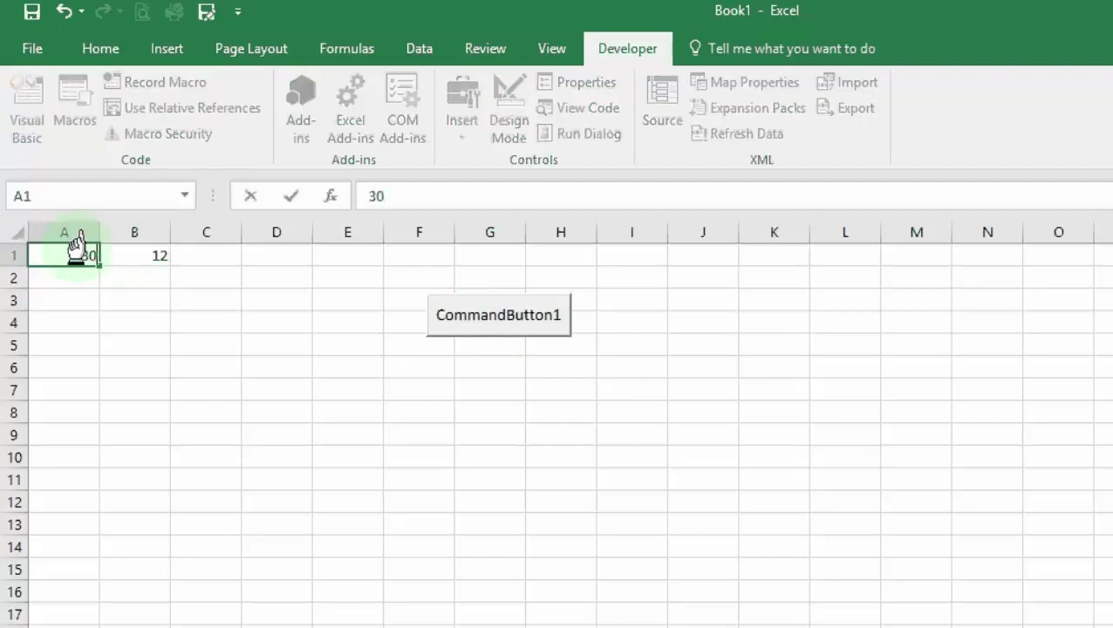
{"action": "key", "text": "Tab"}
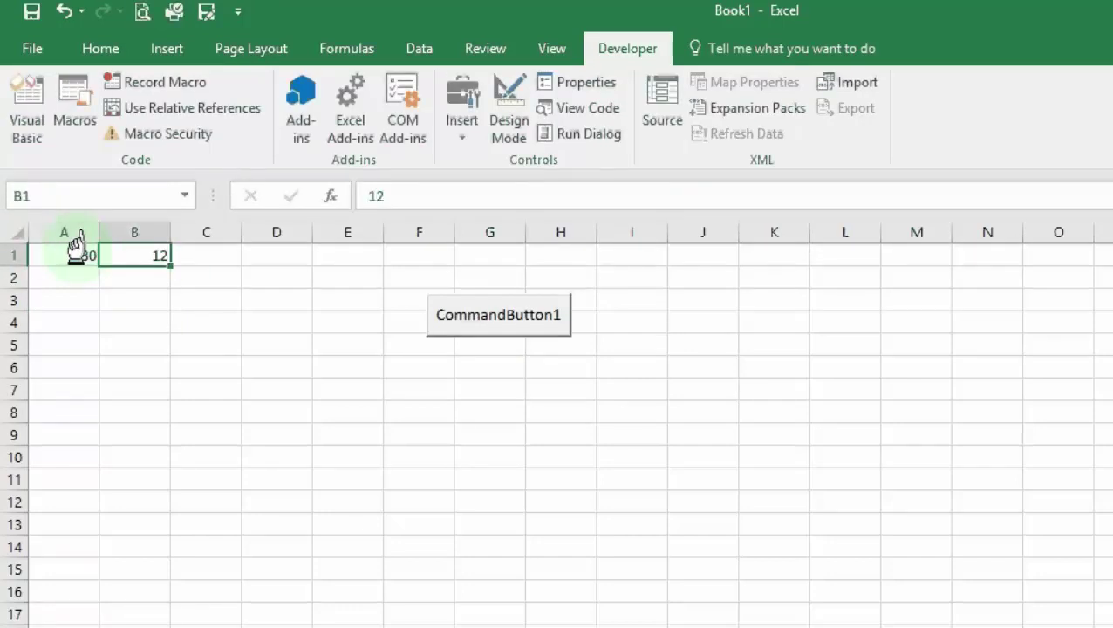
{"action": "type", "text": "60"}
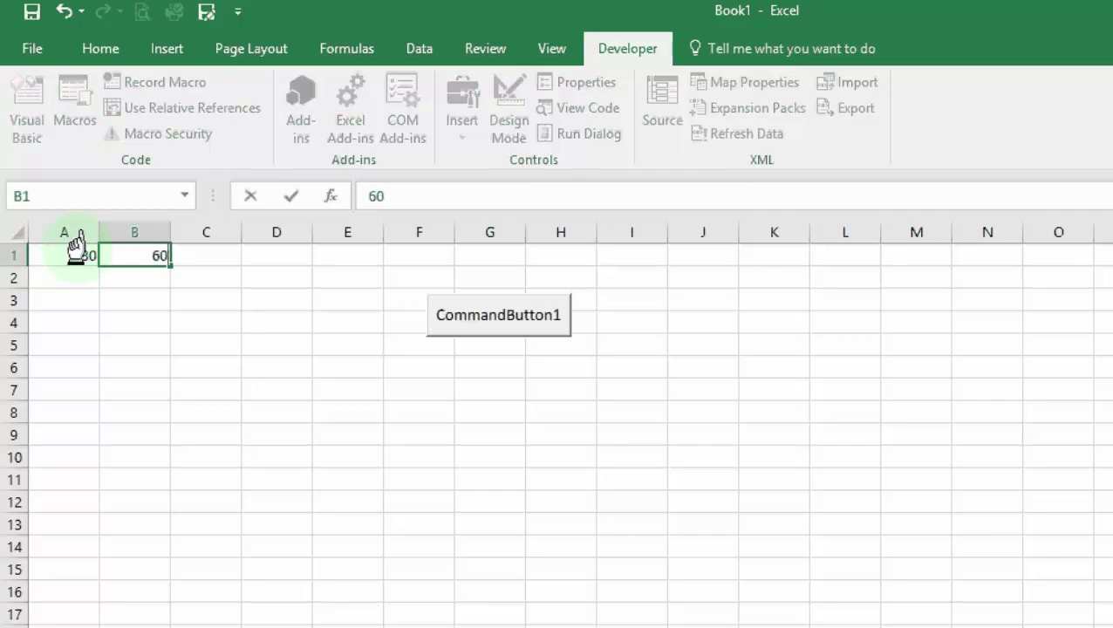
{"action": "key", "text": "Return"}
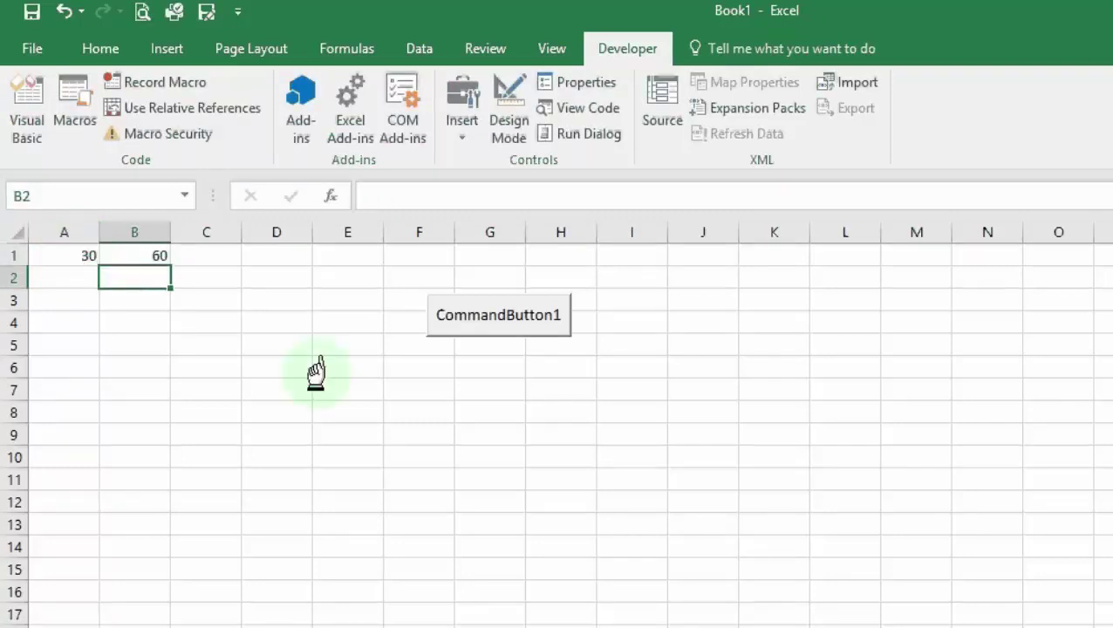
- Click CommandButton1 three times, ending with A1 at 60 and B1 at 30
{"action": "left_click", "coordinate": [476, 319]}
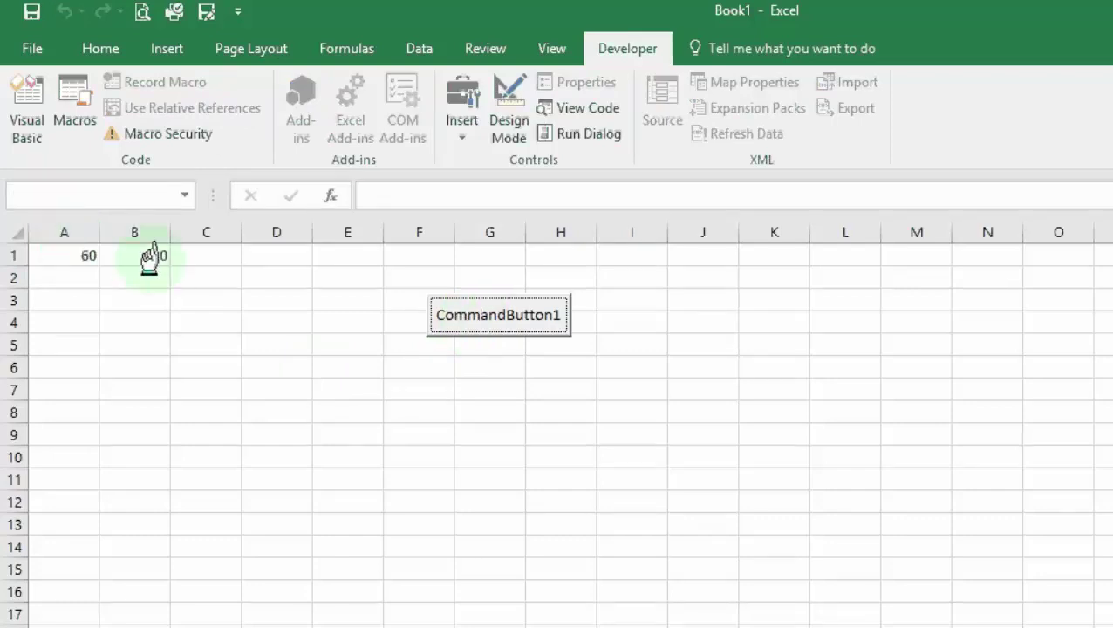
{"action": "left_click", "coordinate": [514, 304]}
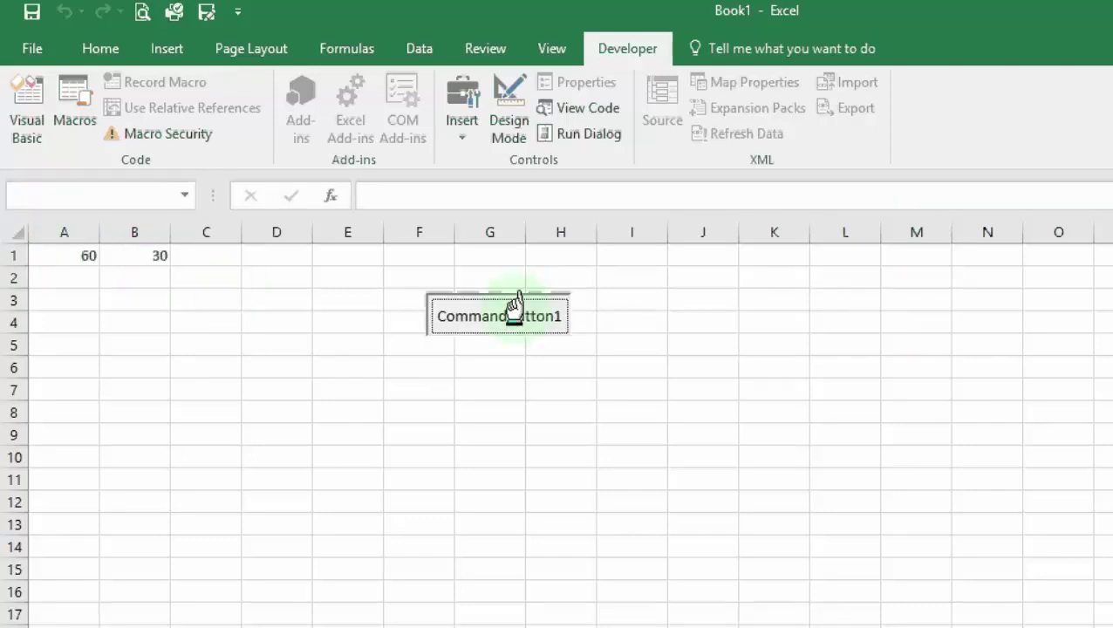
{"action": "left_click", "coordinate": [517, 305]}
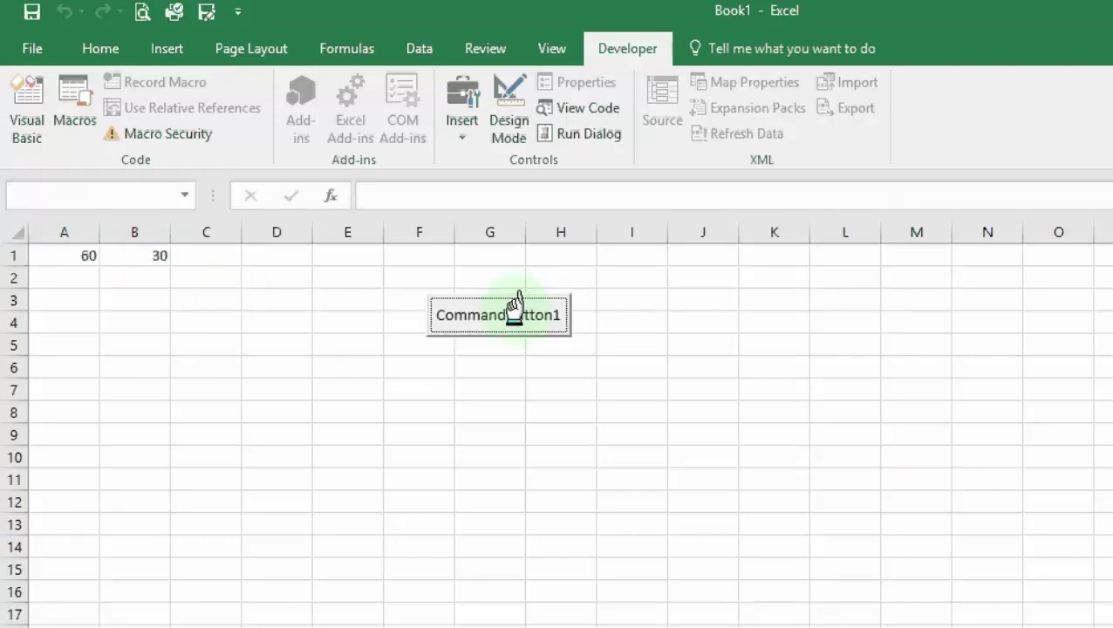